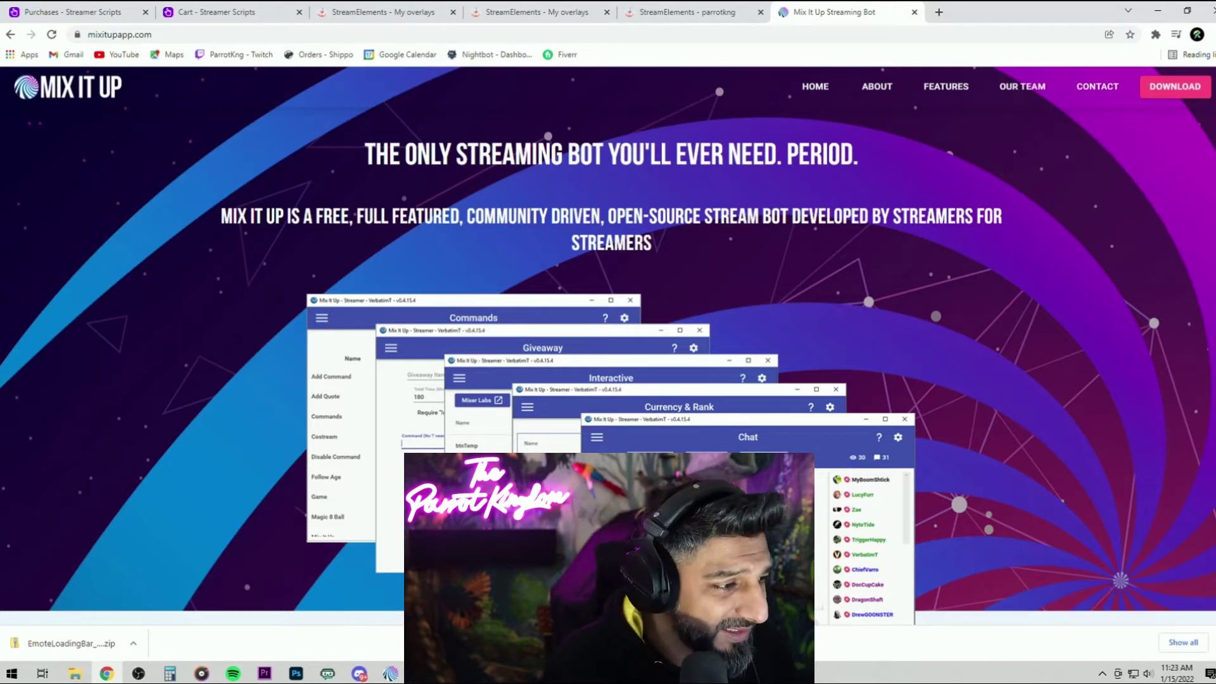
- Switch to Mix It Up, open the Overlay service's web page, and copy its URL
left_click(391, 674)
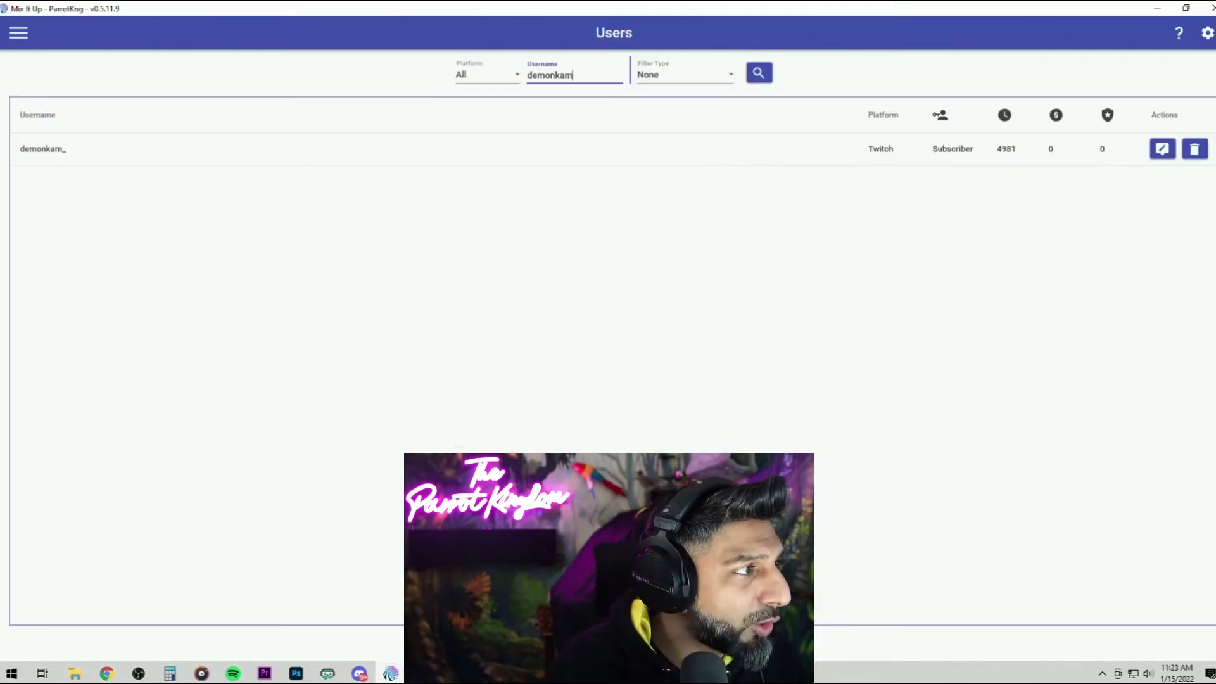
left_click(18, 34)
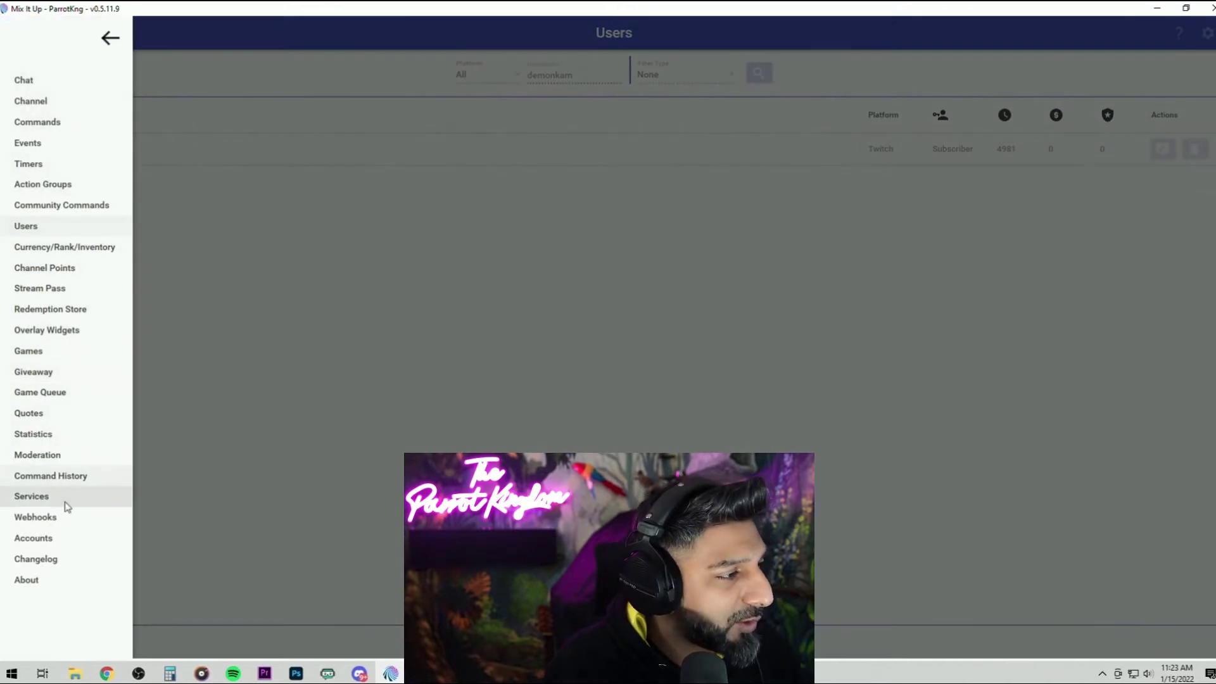
left_click(38, 497)
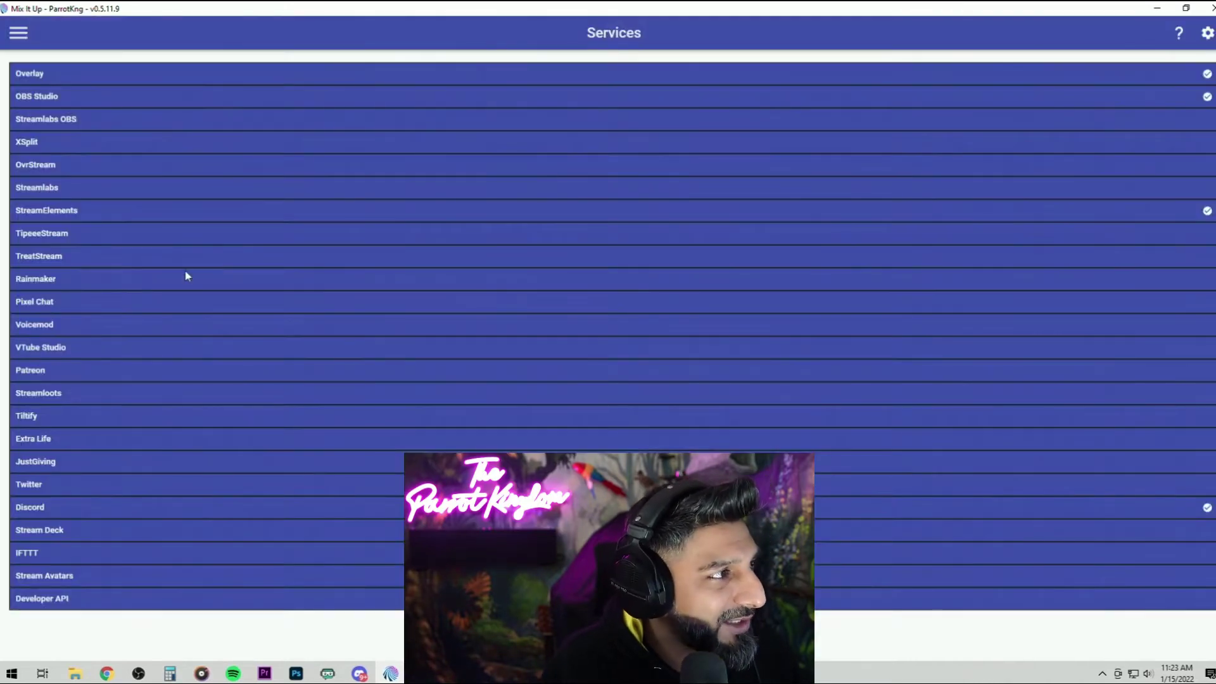
left_click(233, 81)
left_click(549, 139)
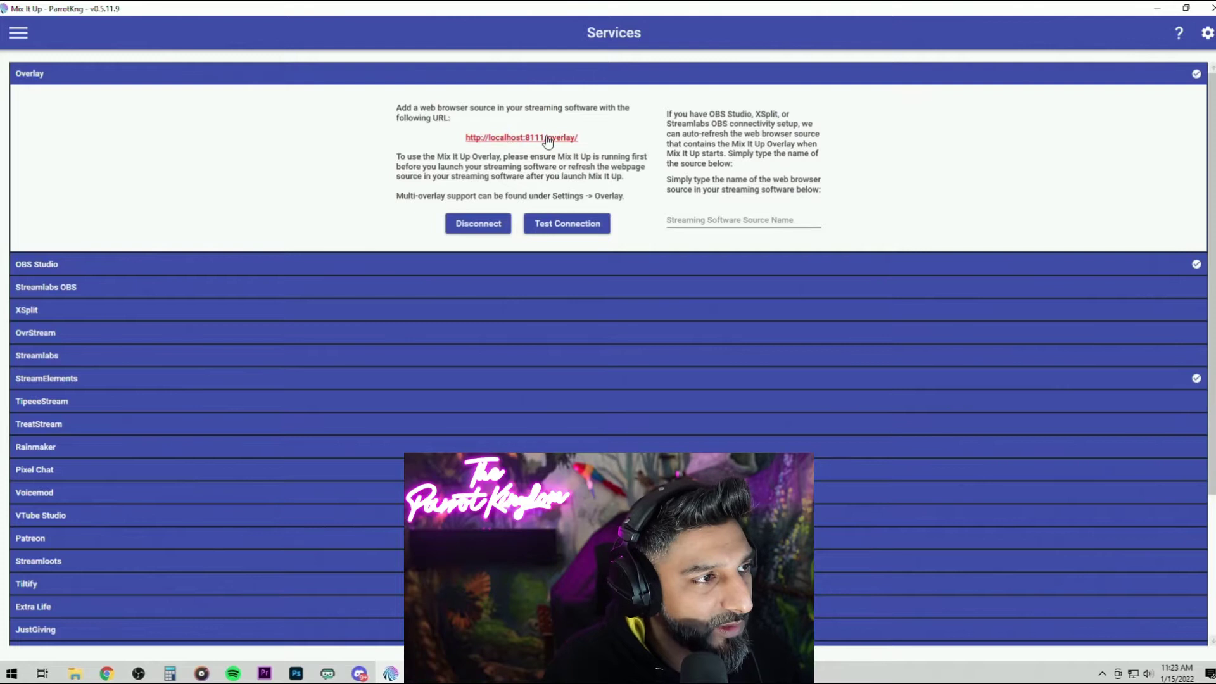
left_click(81, 40)
key("ctrl+c")
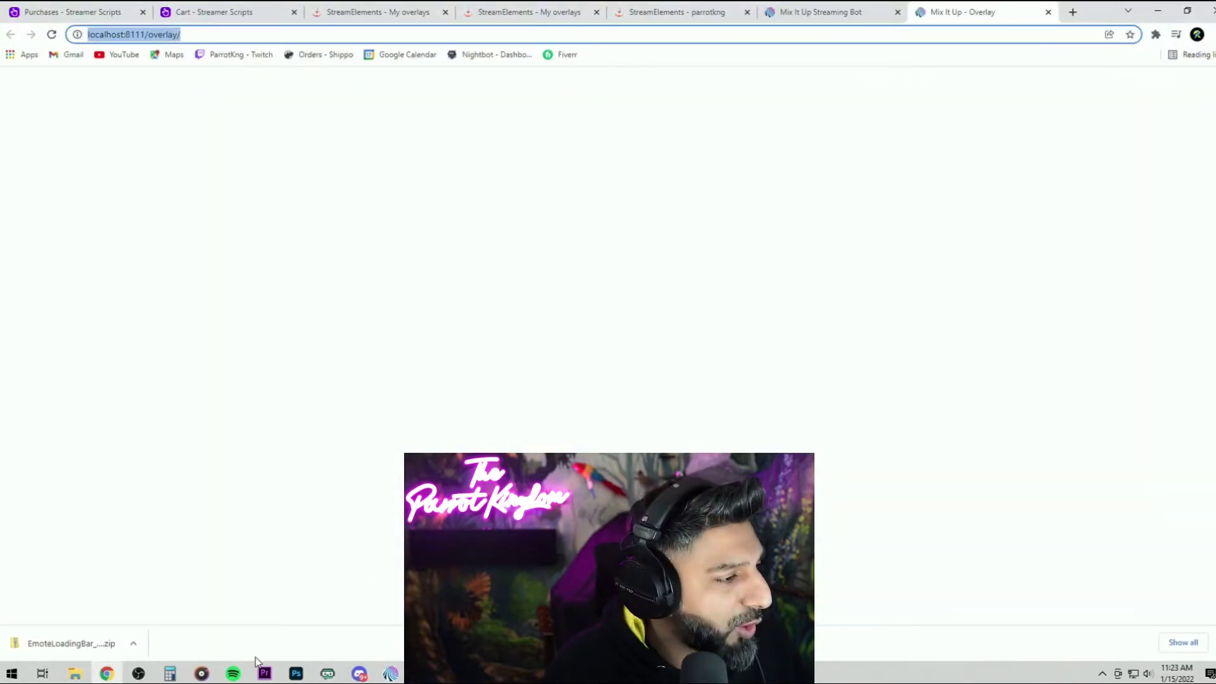
- Switch to OBS and add a new browser source named MixitUp to the Youtube scene
left_click(138, 674)
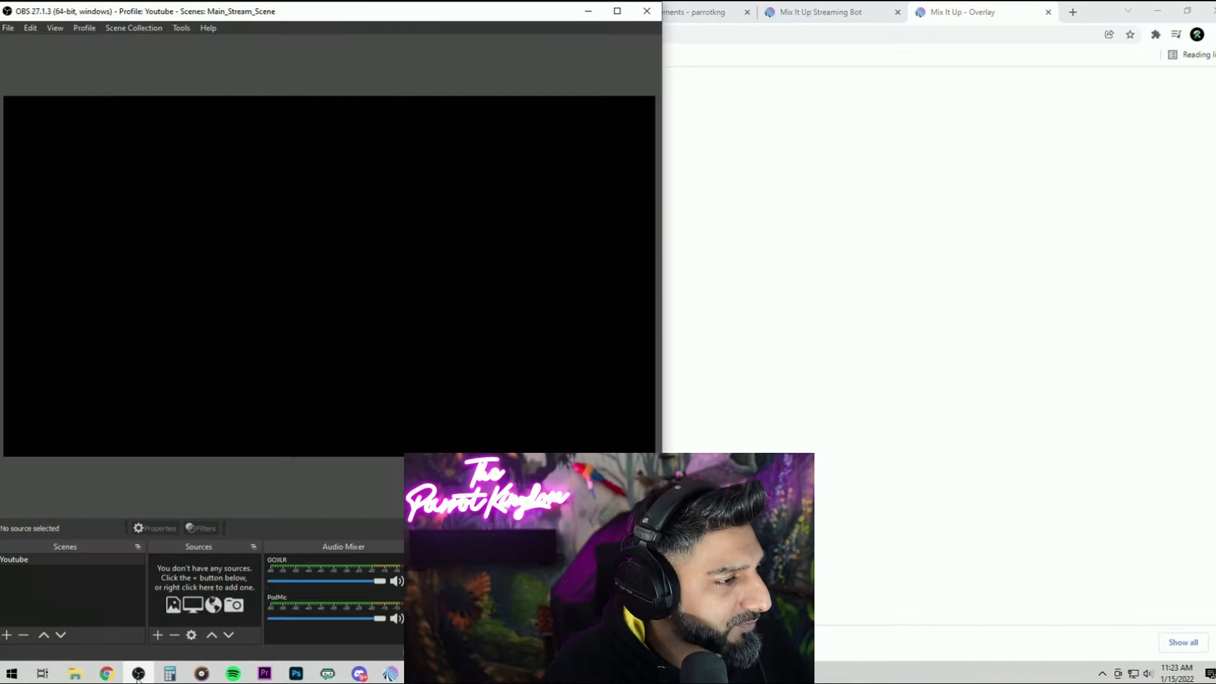
left_click(158, 635)
left_click(211, 426)
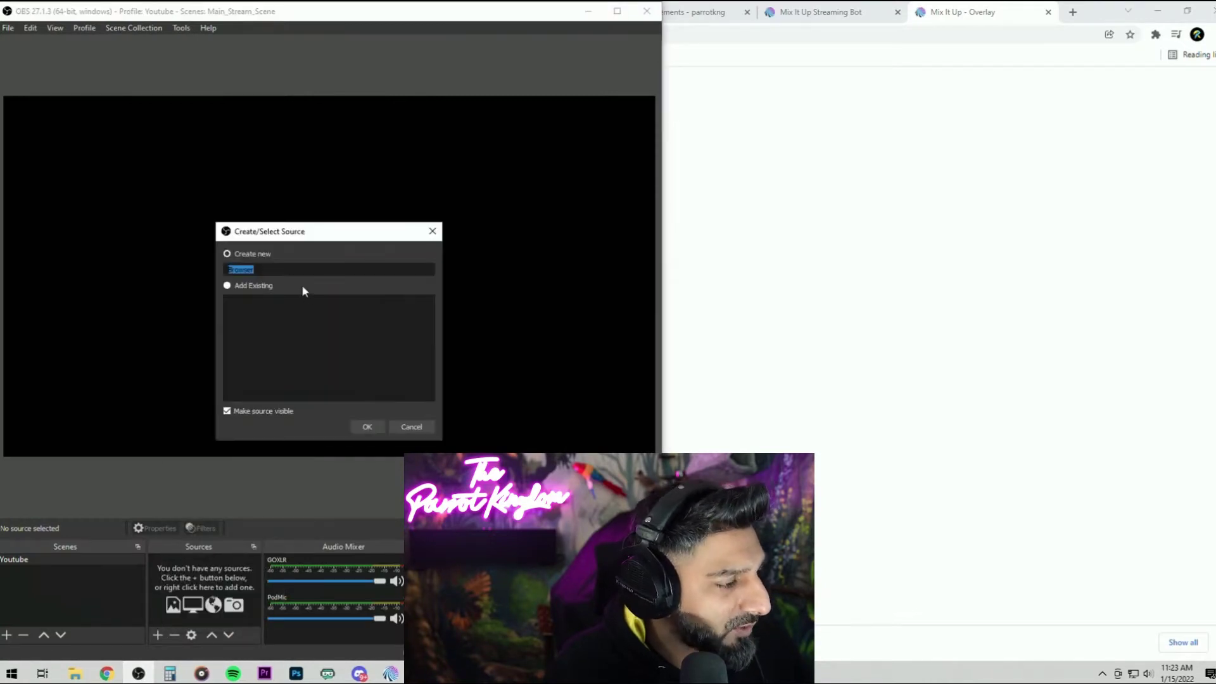
type("MixitUp")
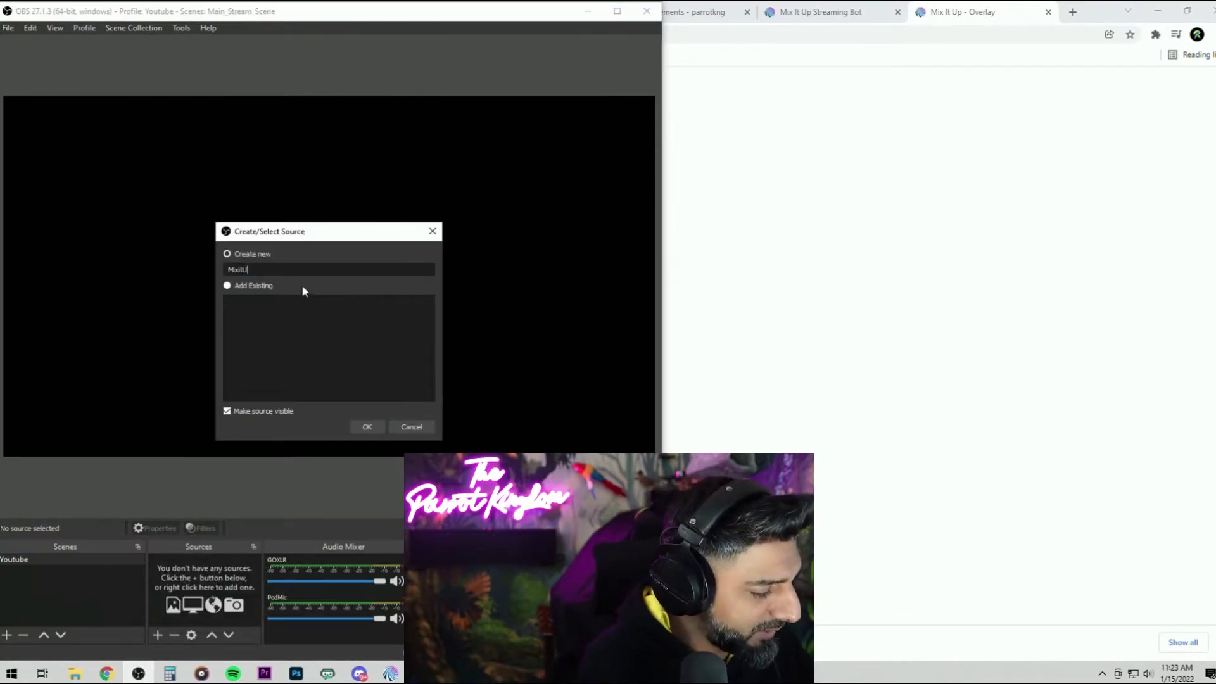
left_click(372, 426)
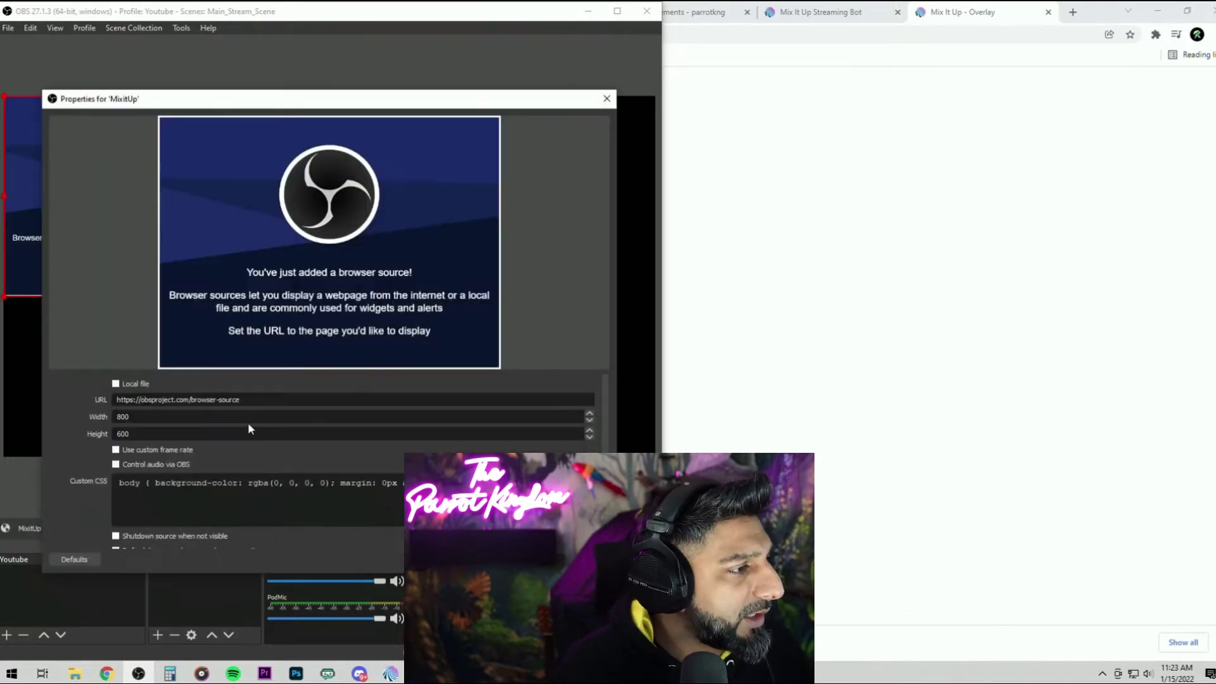
left_click(123, 402, "shift")
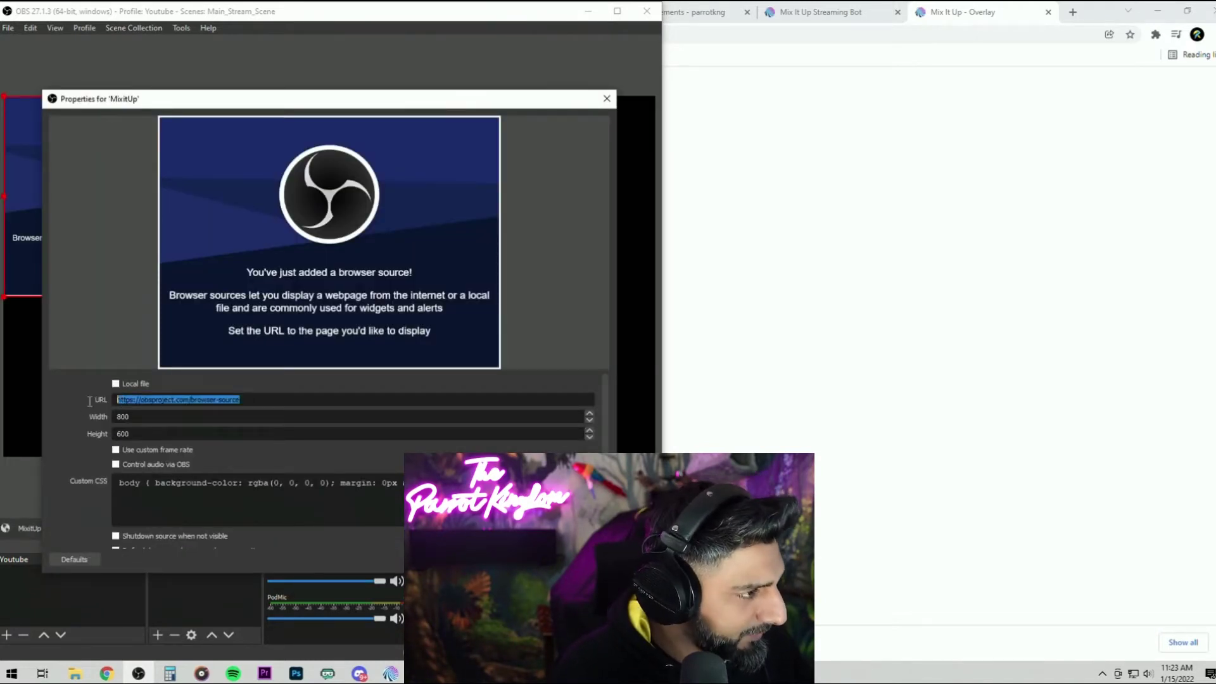
key("ctrl+v")
key("Tab")
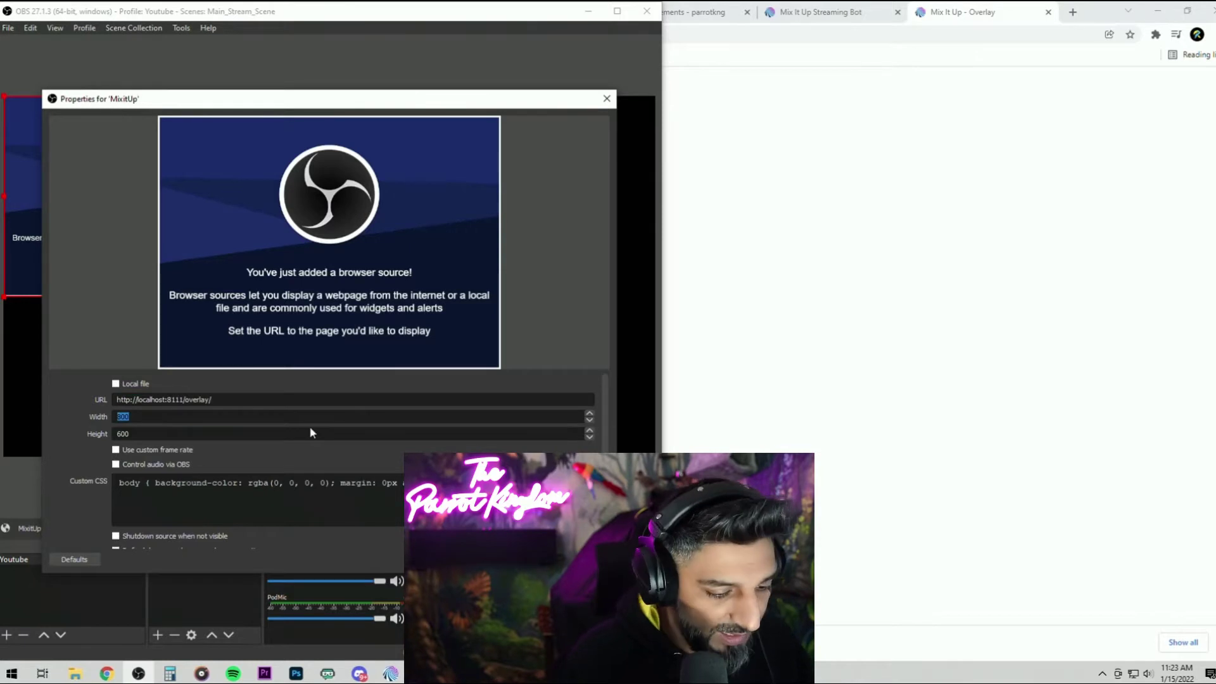
type("1920")
key("Tab")
type("108")
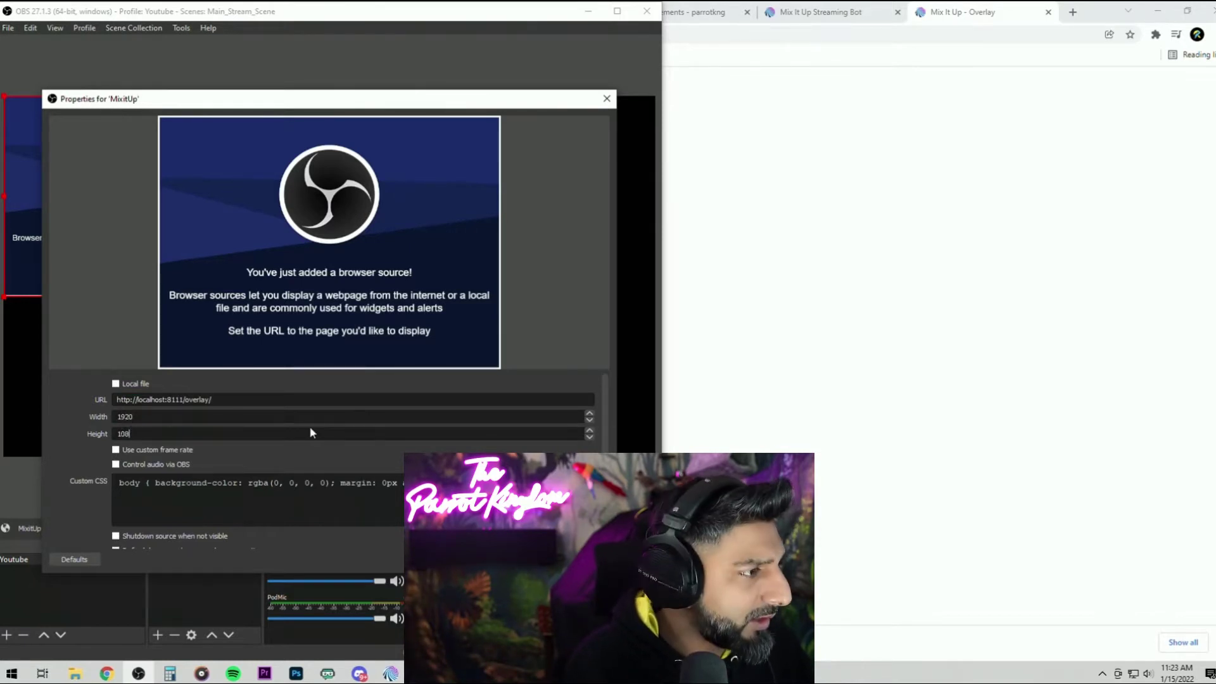
type("0")
key("Return")
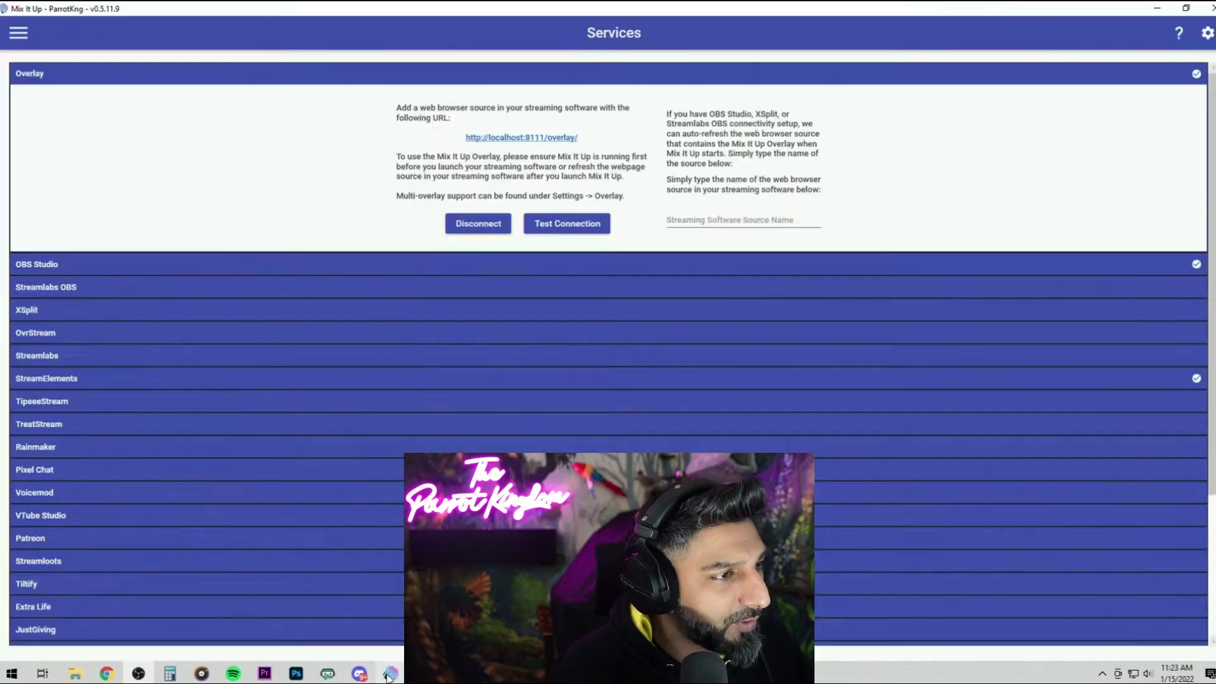
- Switch to Mix It Up, place its window beside the OBS preview, and test the Overlay connection
left_click(390, 674)
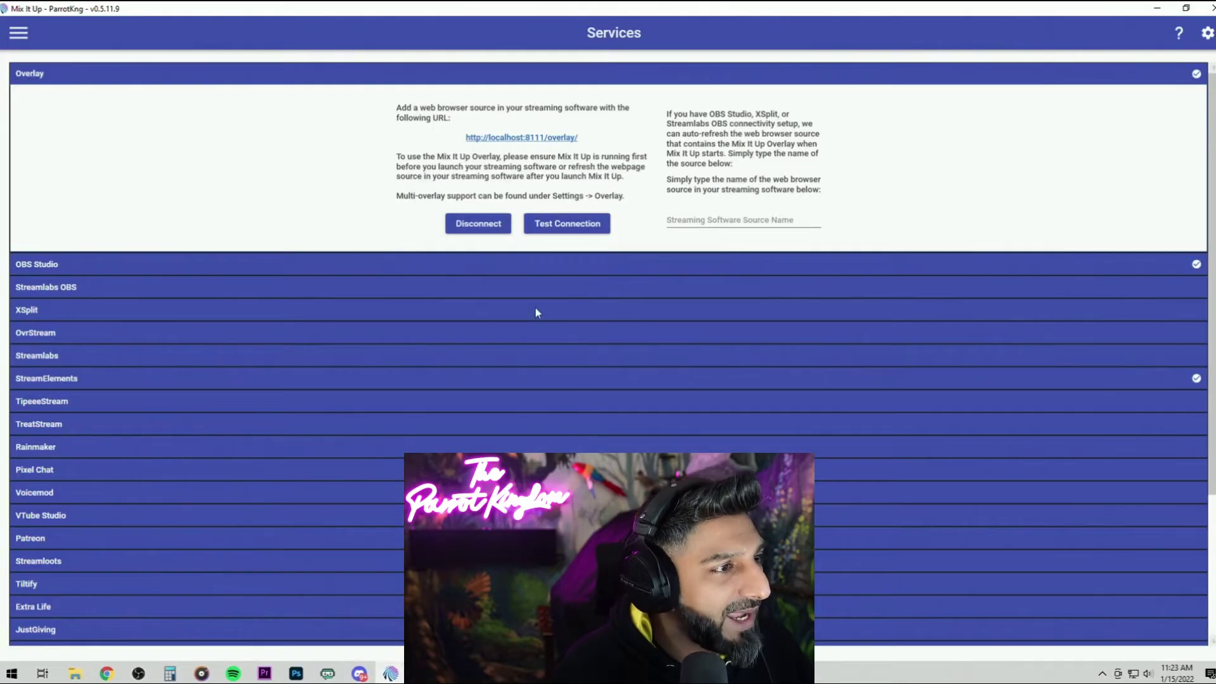
left_click(1186, 8)
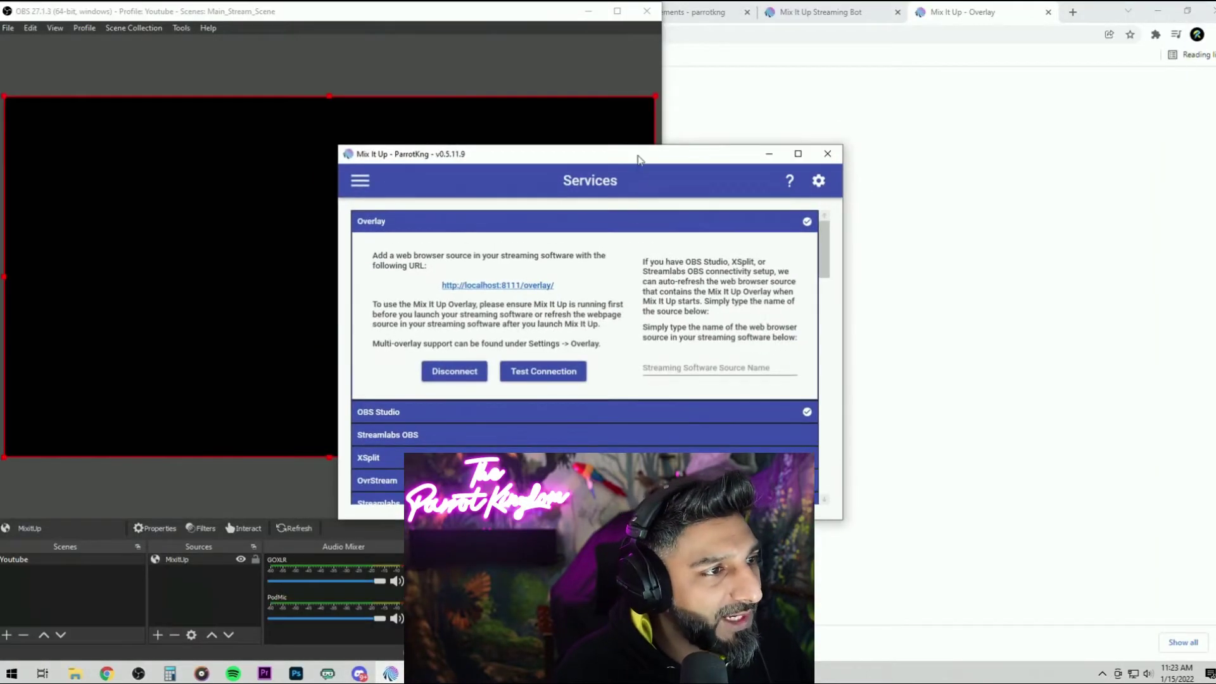
left_click_drag(638, 159, 831, 98)
left_click(762, 306)
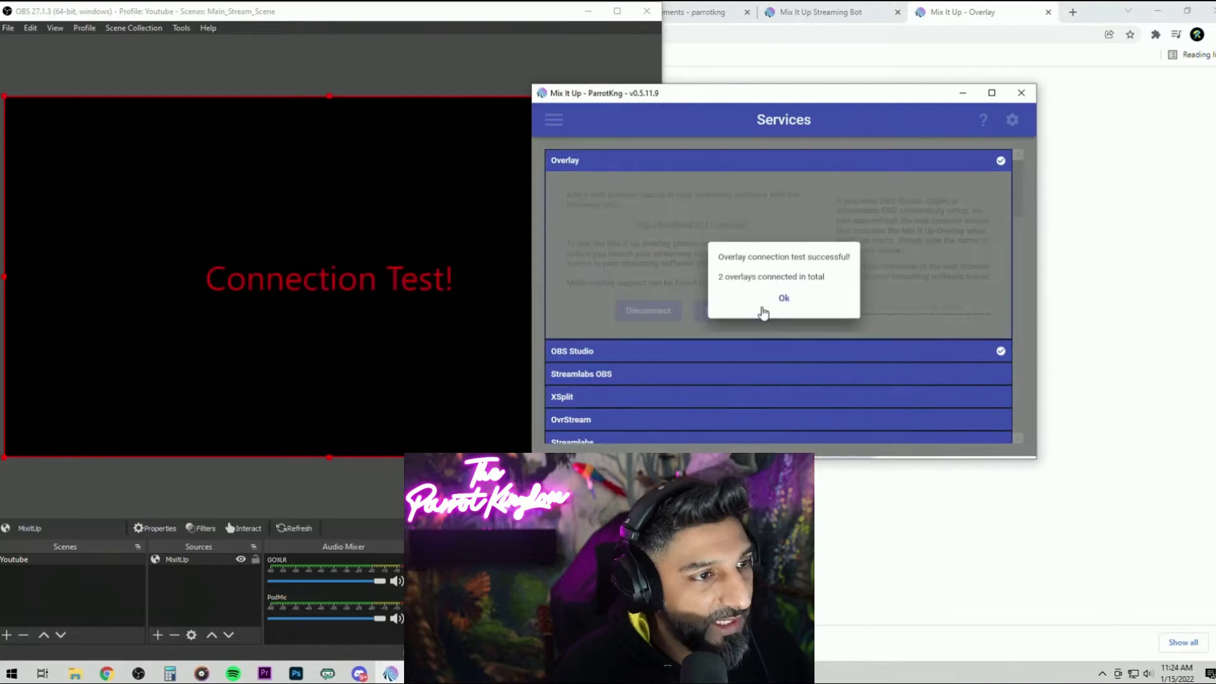
left_click(784, 300)
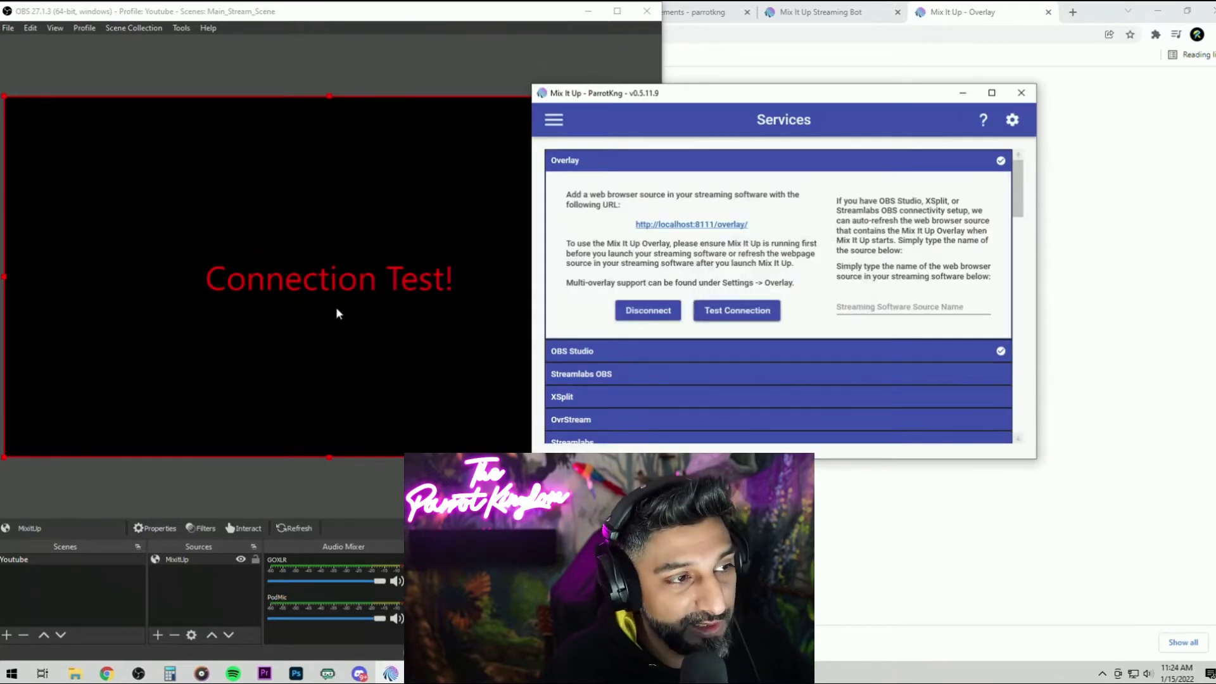
left_click_drag(716, 96, 824, 82)
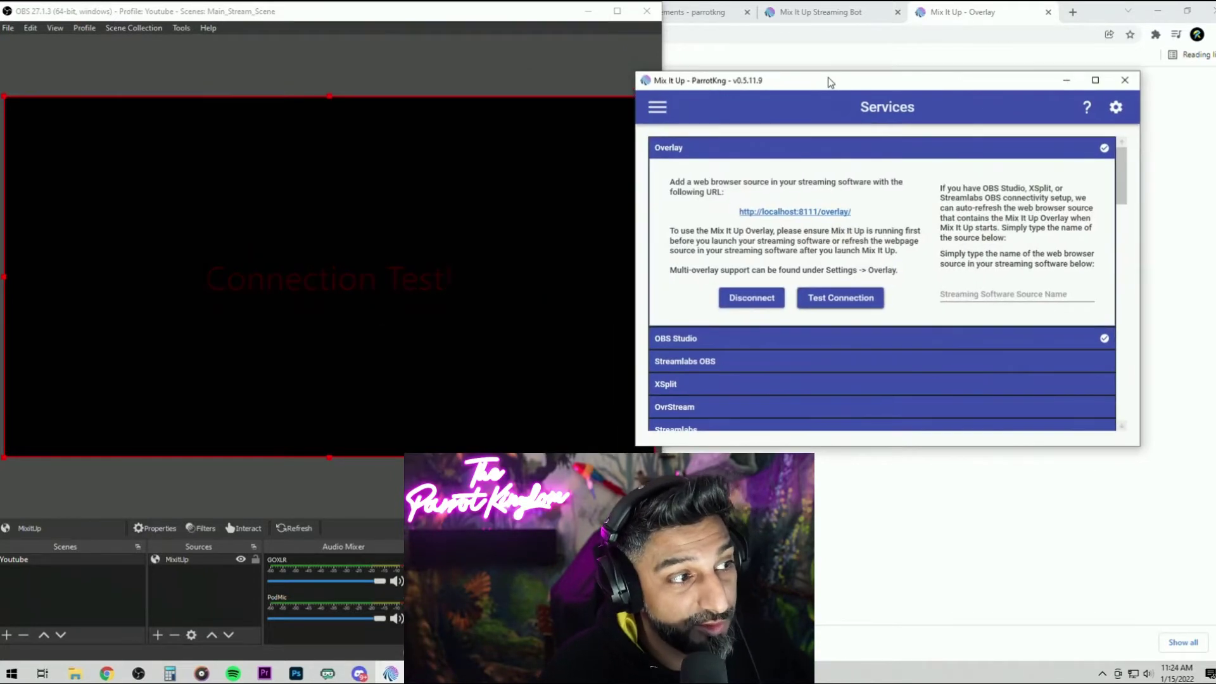
- Collapse the Overlay service and test the OBS Studio service connection
left_click(859, 149)
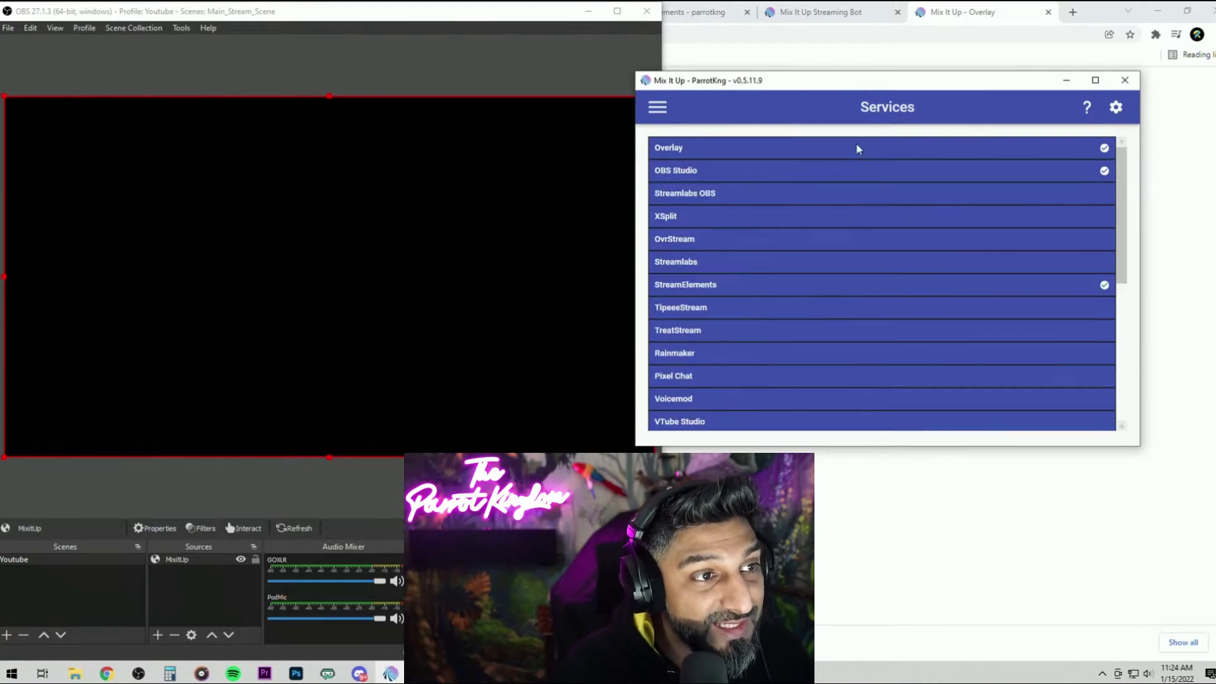
left_click(844, 172)
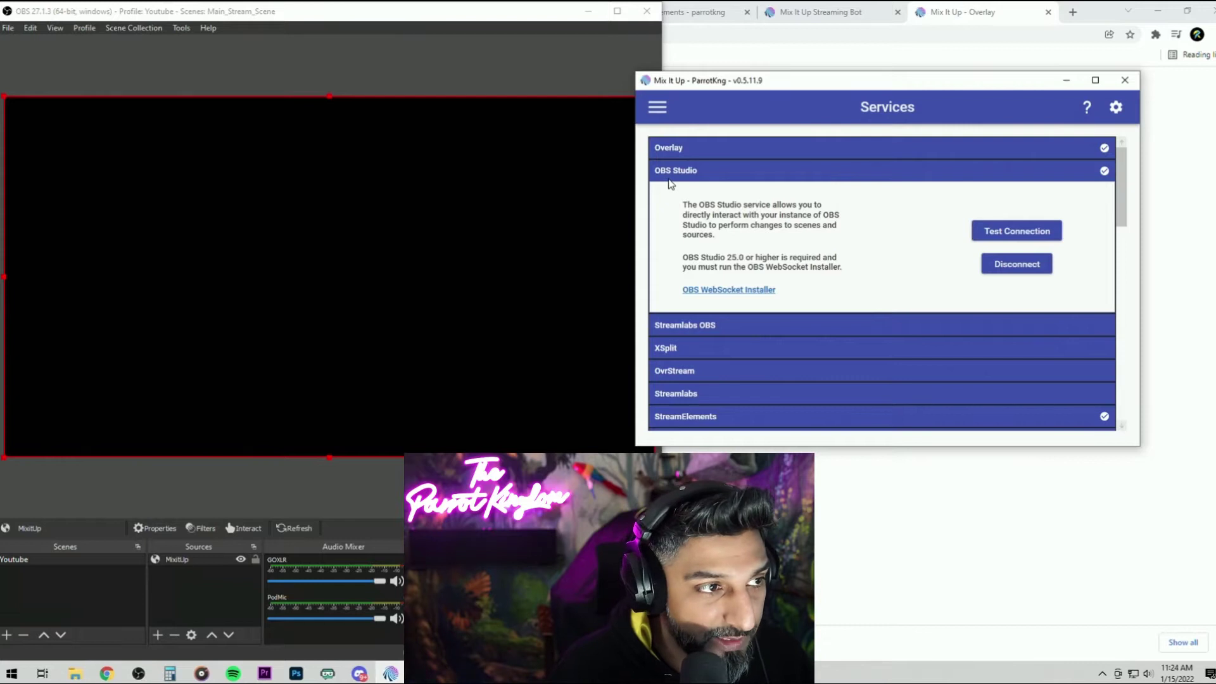
left_click(1001, 234)
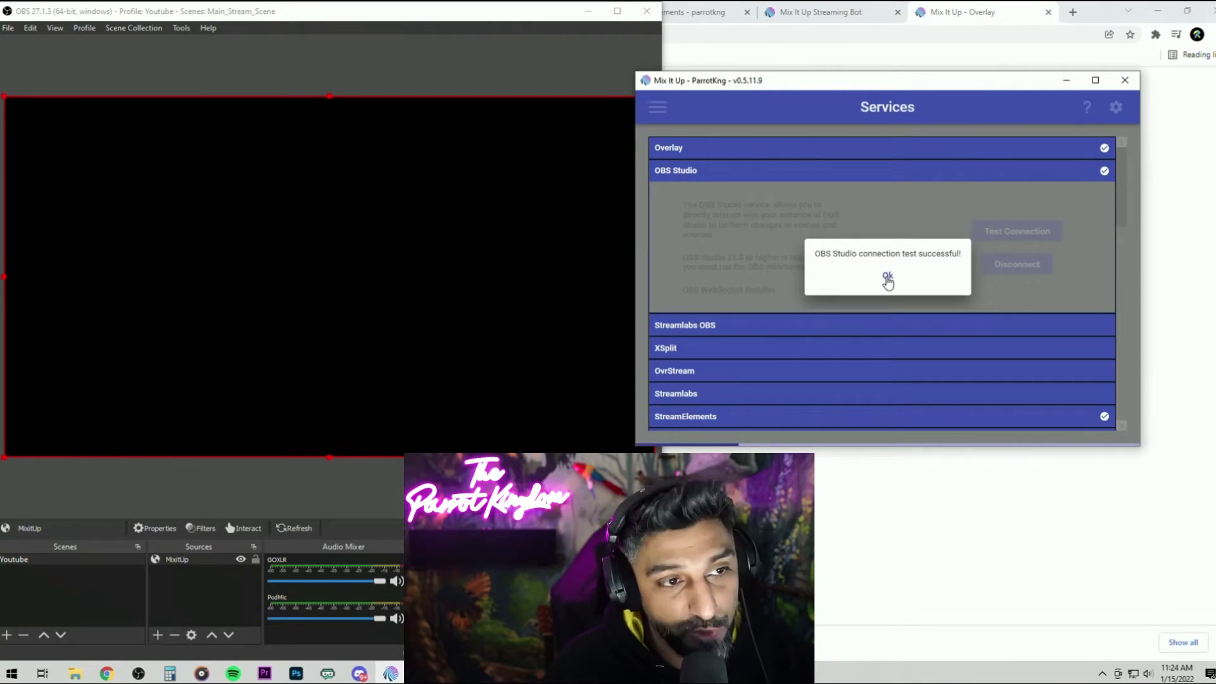
left_click(887, 278)
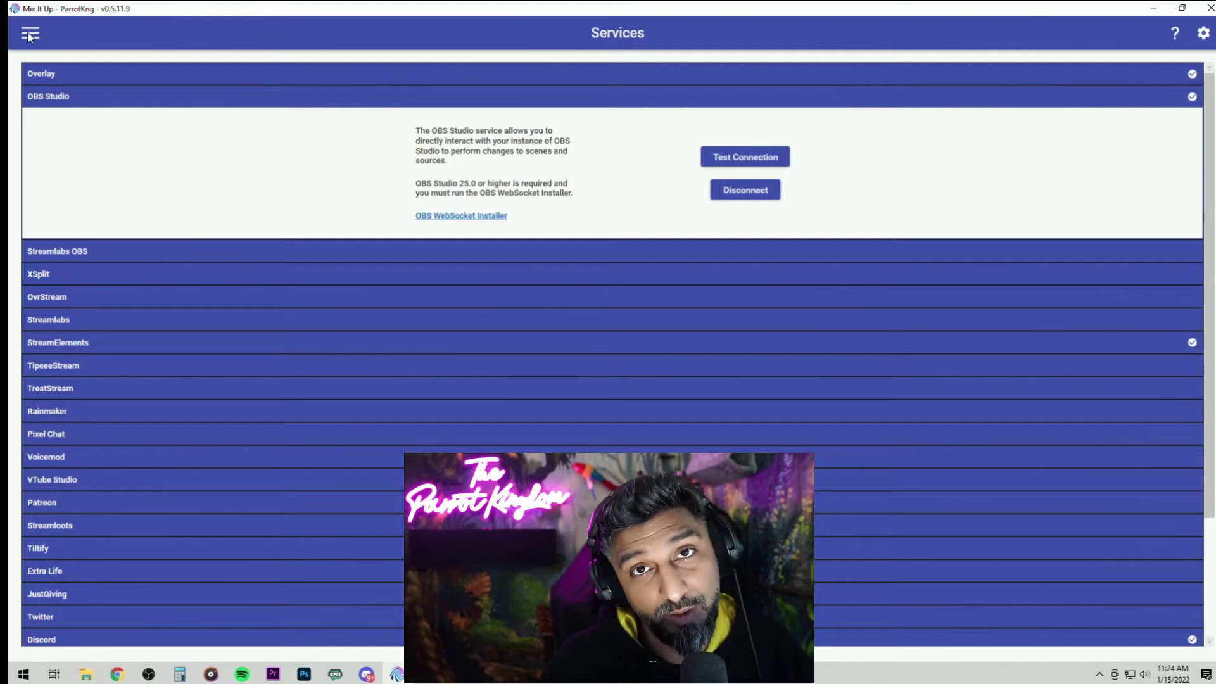
- Open the Users page and search for the viewer by username
left_click(35, 38)
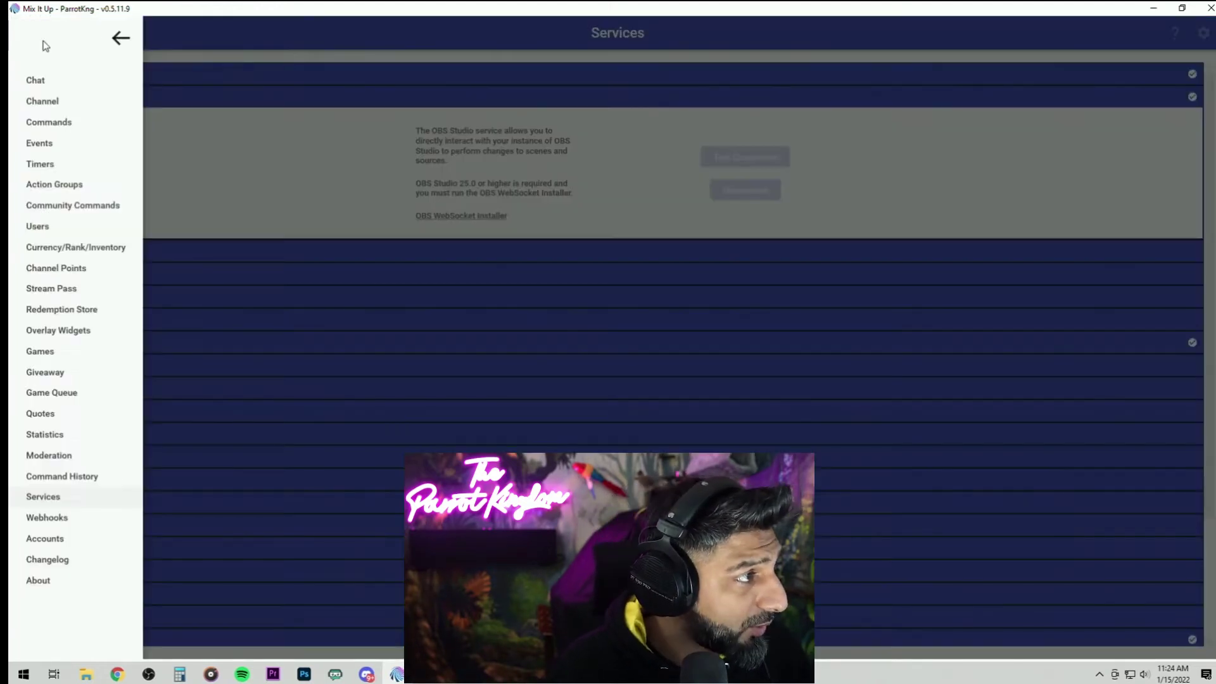
left_click(74, 227)
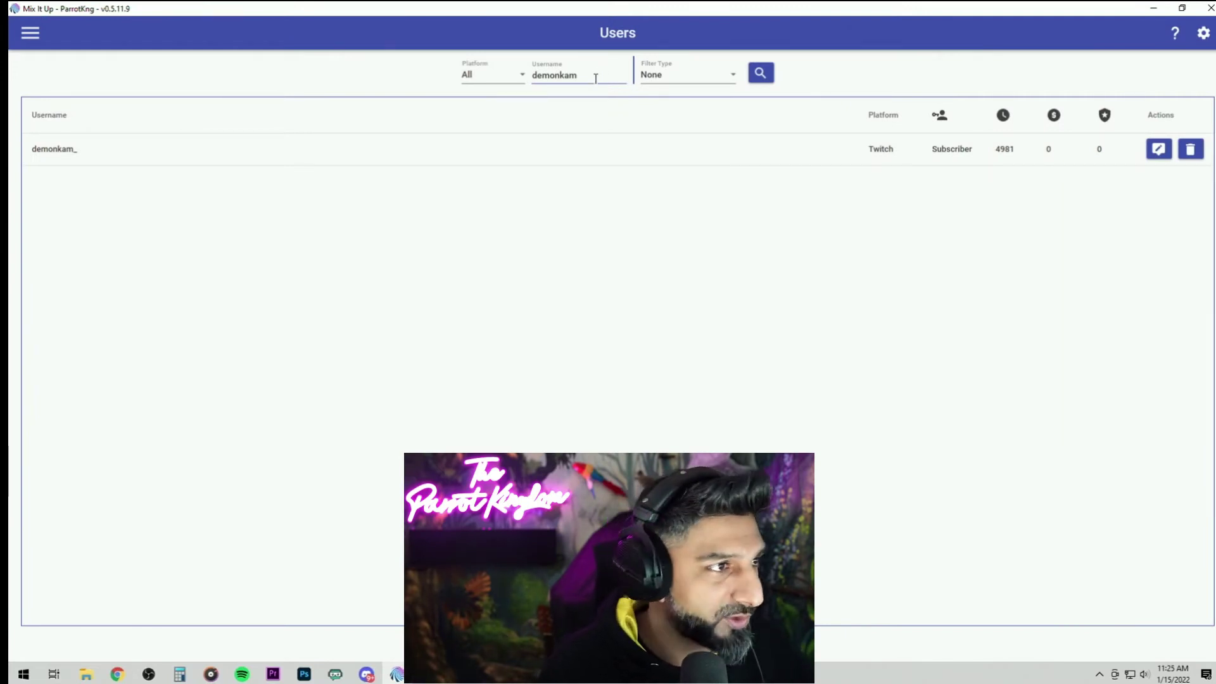
double_click(588, 81)
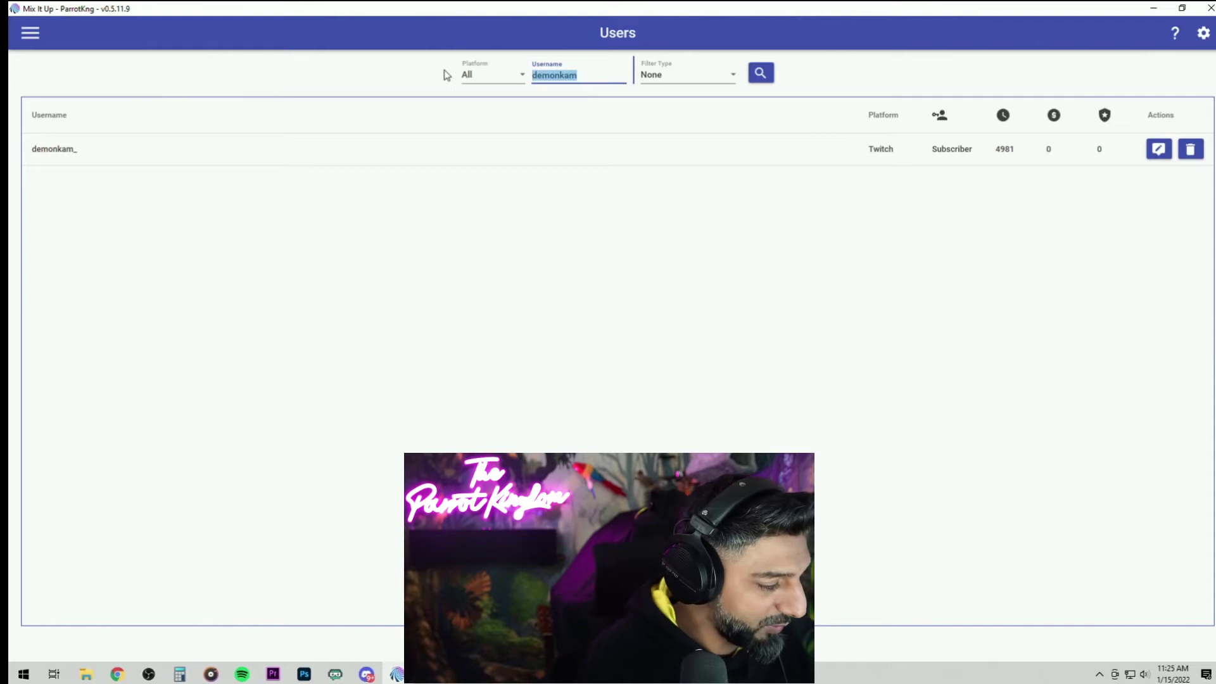
type("d")
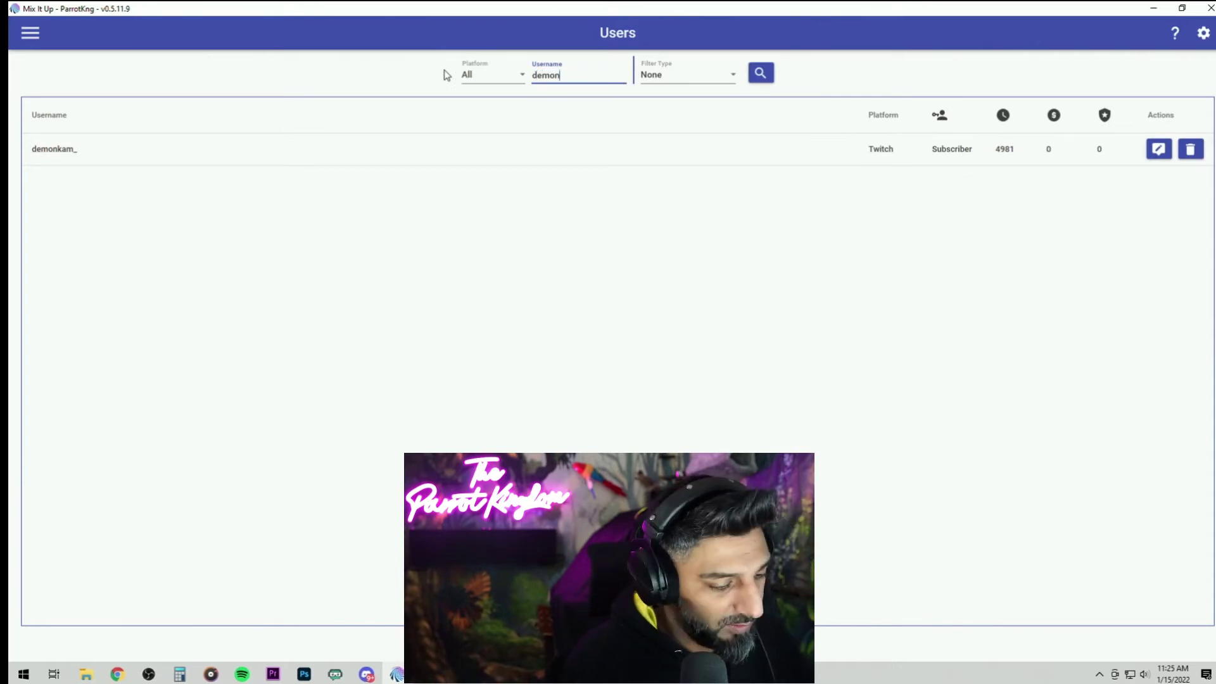
key("Return")
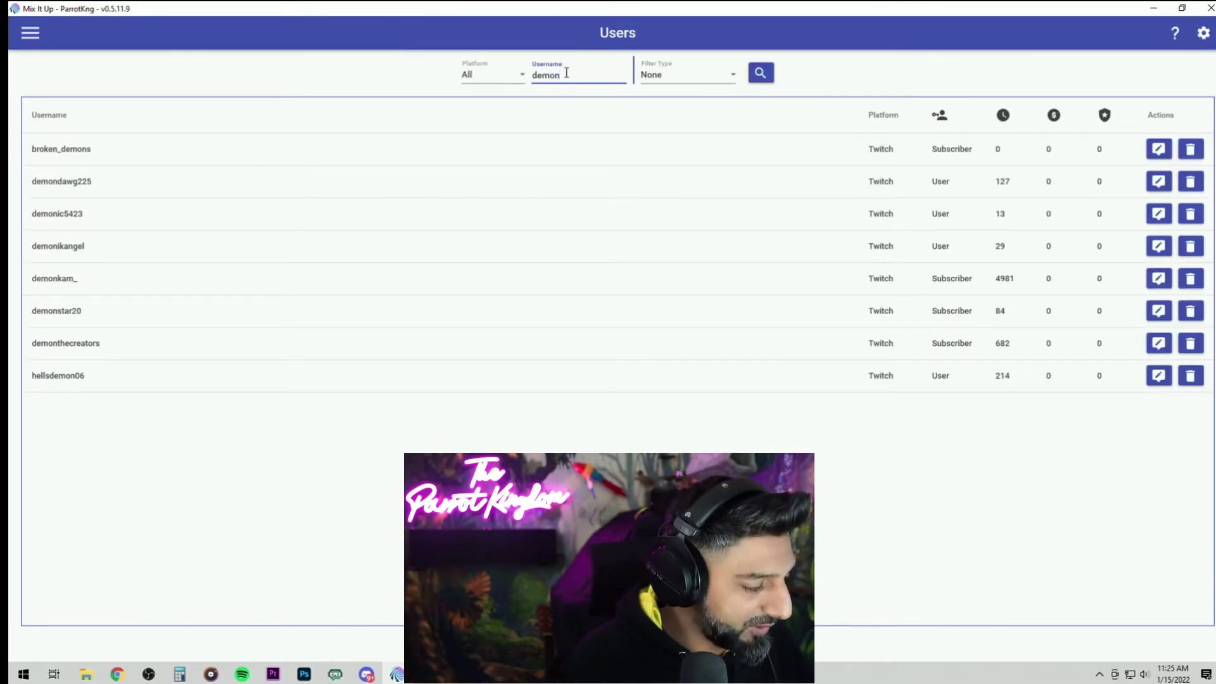
type("kma")
key("Return")
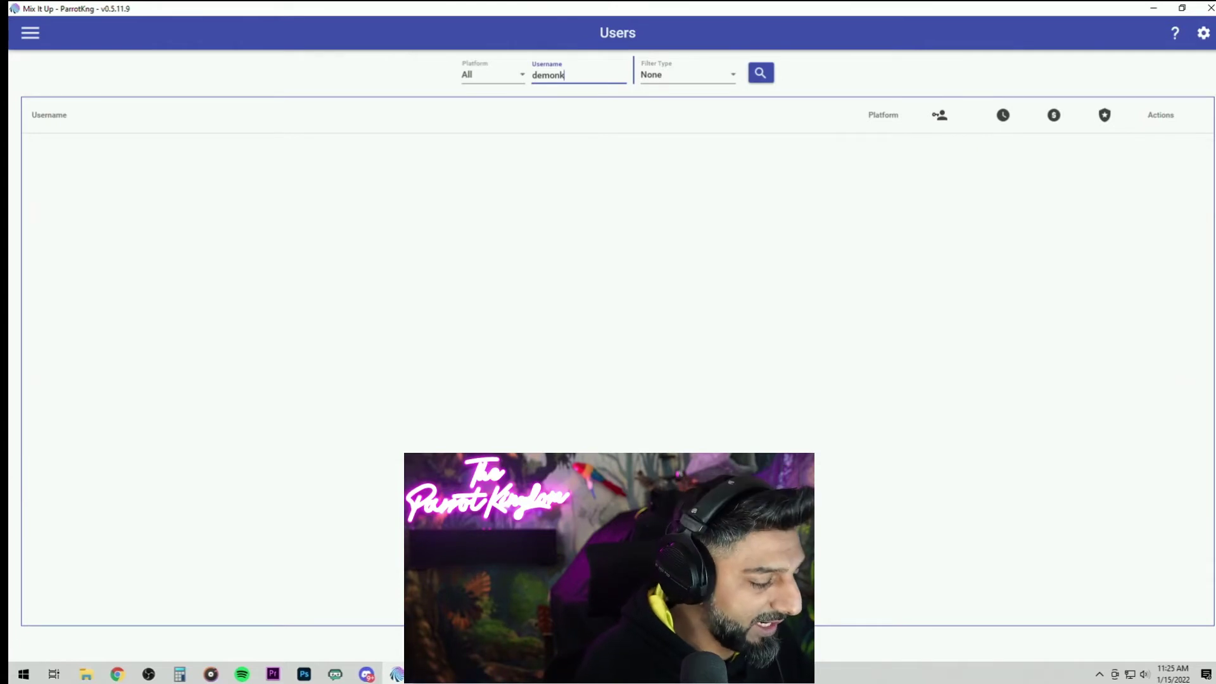
key("Return")
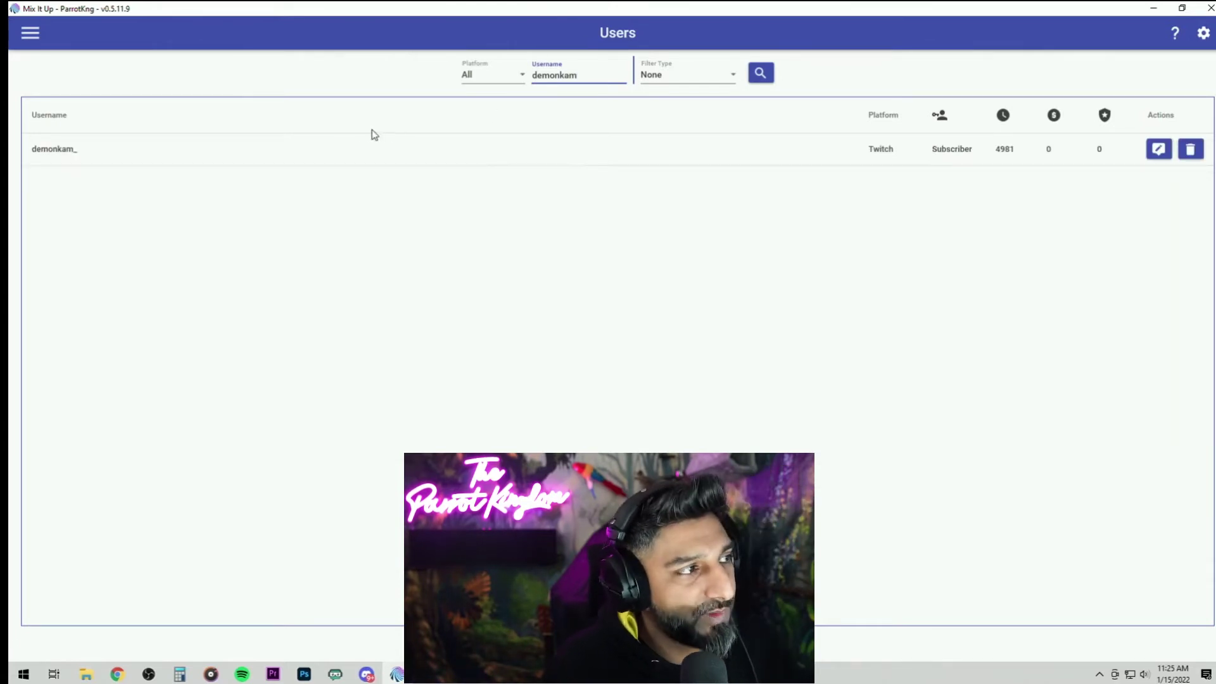
- Edit the found viewer's user data and open their Custom Entrance Command for editing
left_click(1157, 152)
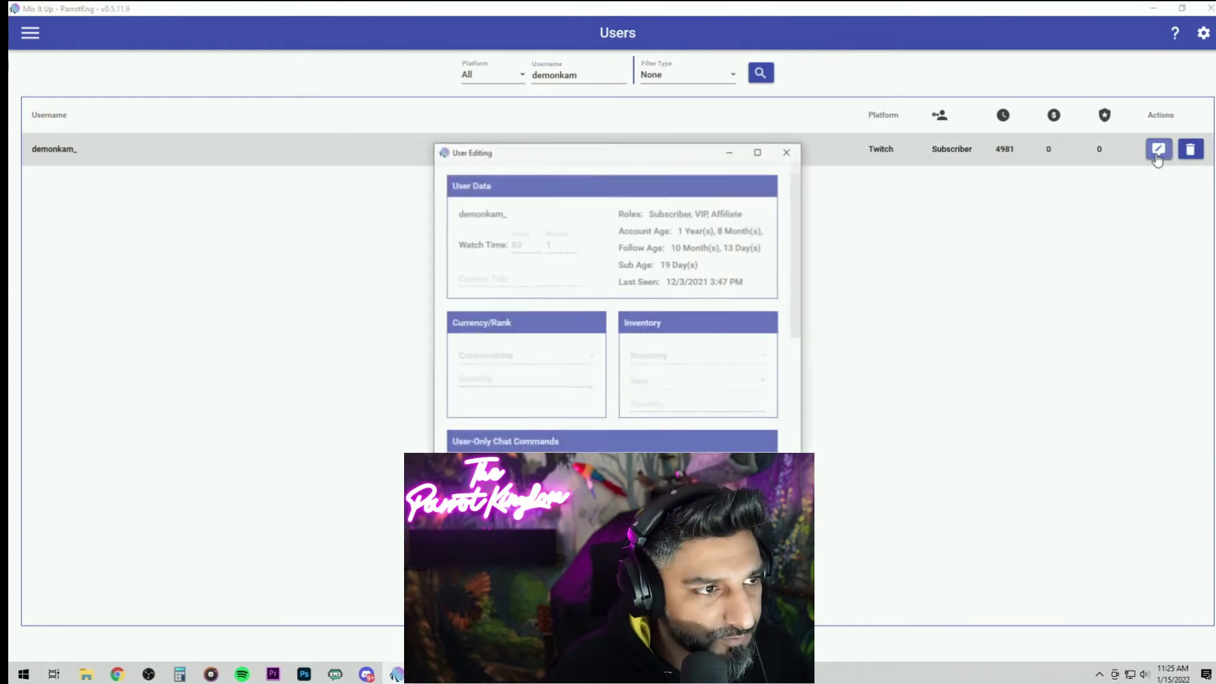
scroll(643, 291, "down", 3)
scroll(644, 291, "down", 3)
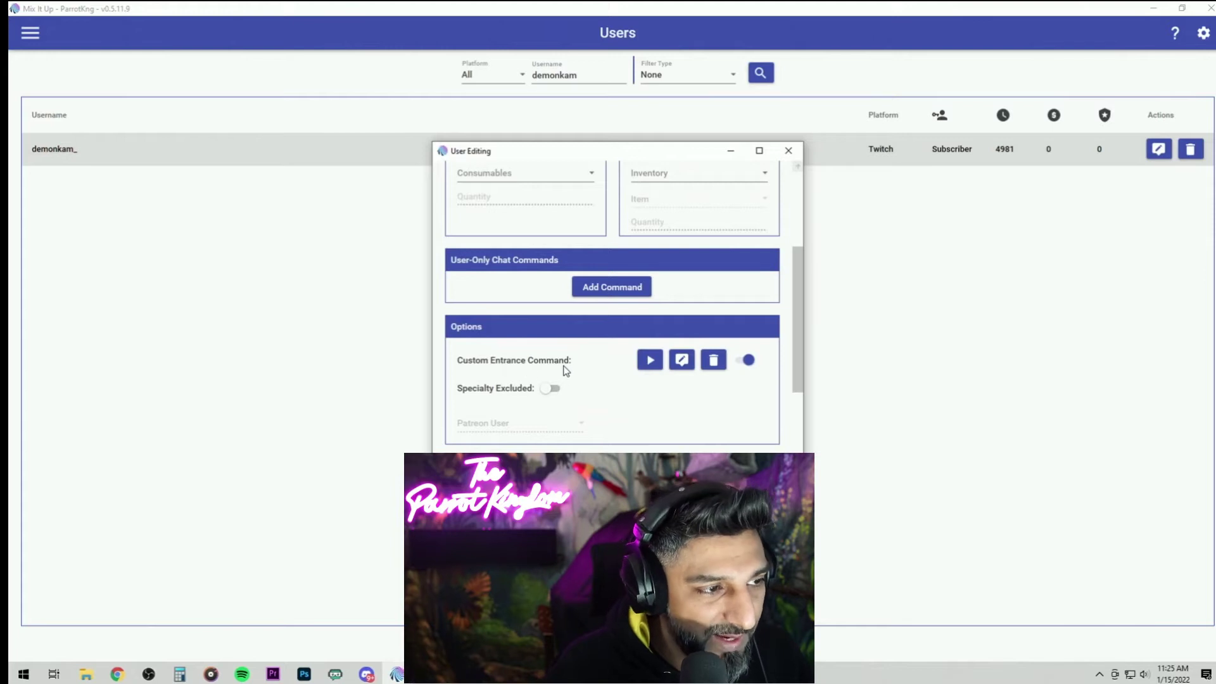
left_click(682, 361)
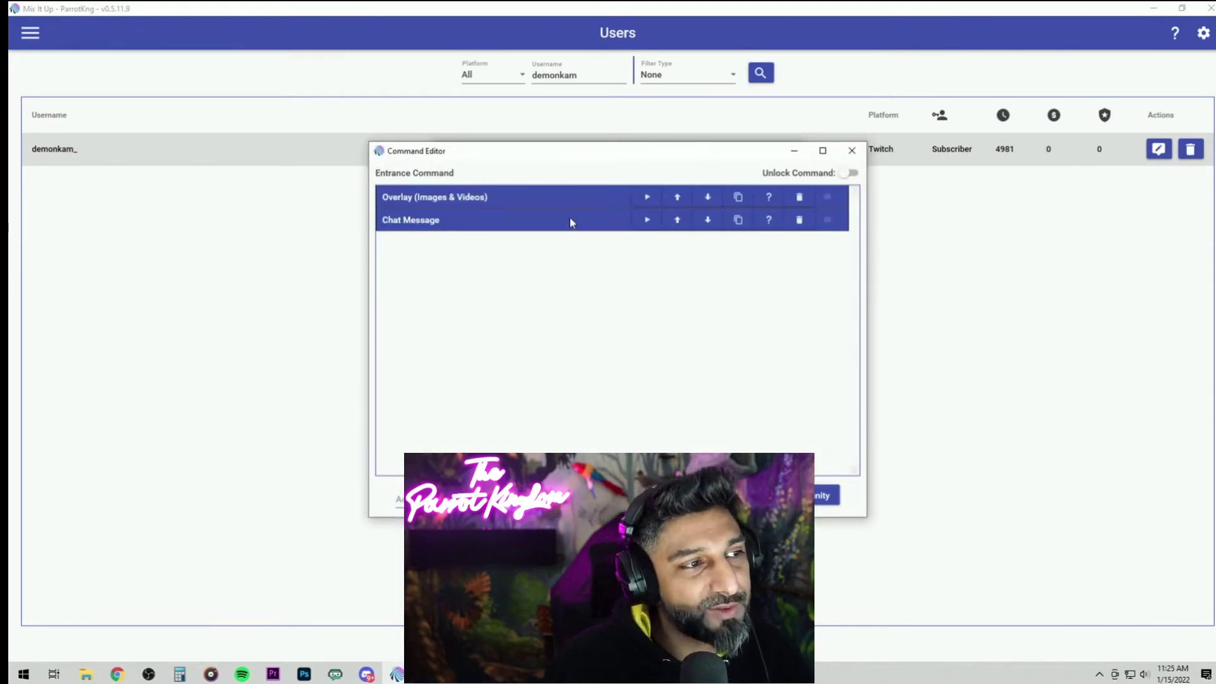
- Look over the Entrance Command's existing Overlay (Images & Videos) and Chat Message actions
left_click(584, 195)
left_click(583, 197)
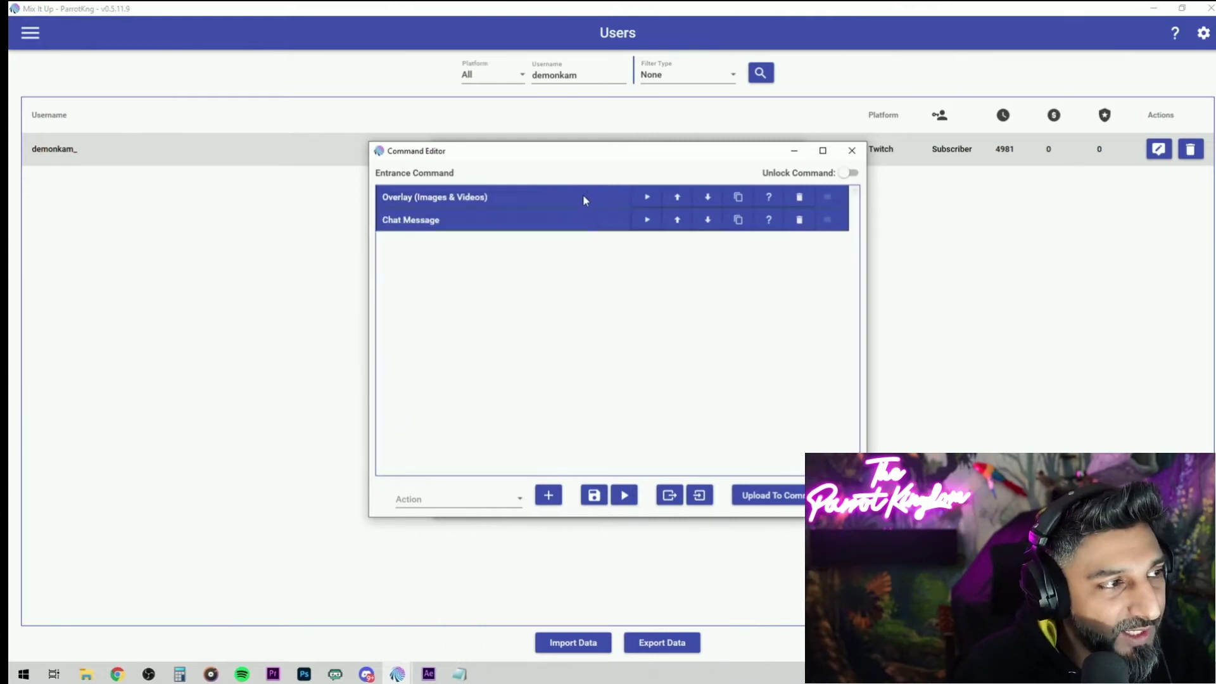
left_click(576, 220)
left_click(577, 222)
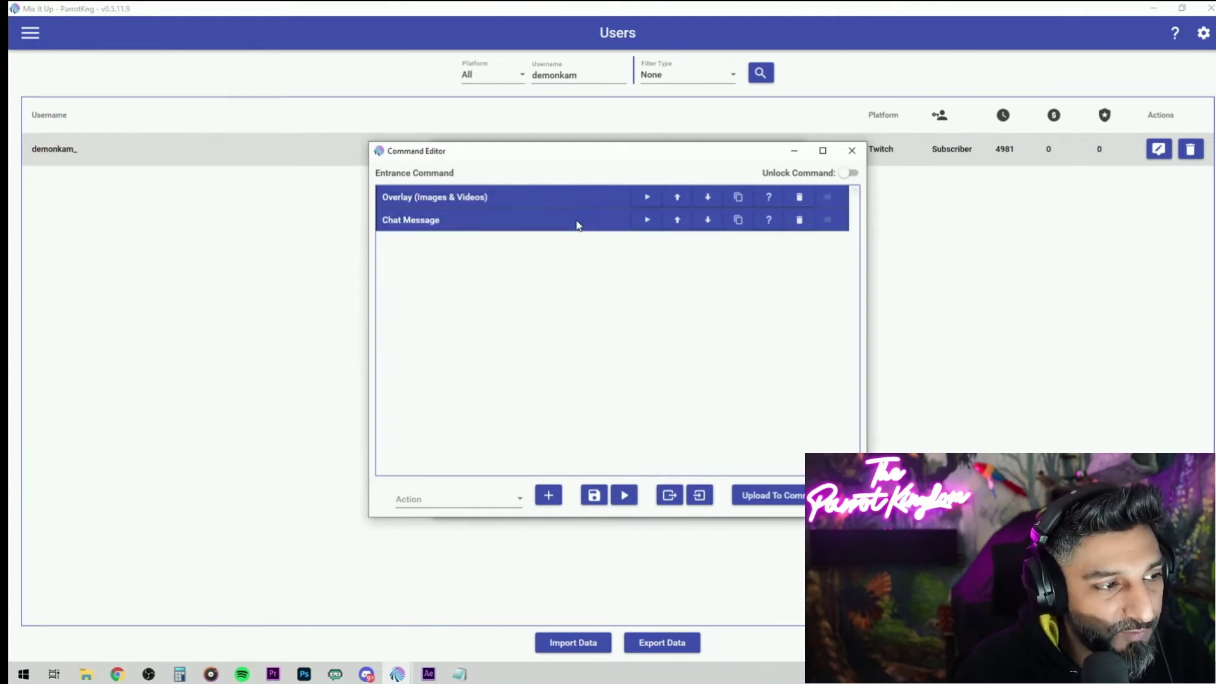
- Add another Overlay (Images & Videos) action to the Entrance Command and collapse its settings
left_click(484, 501)
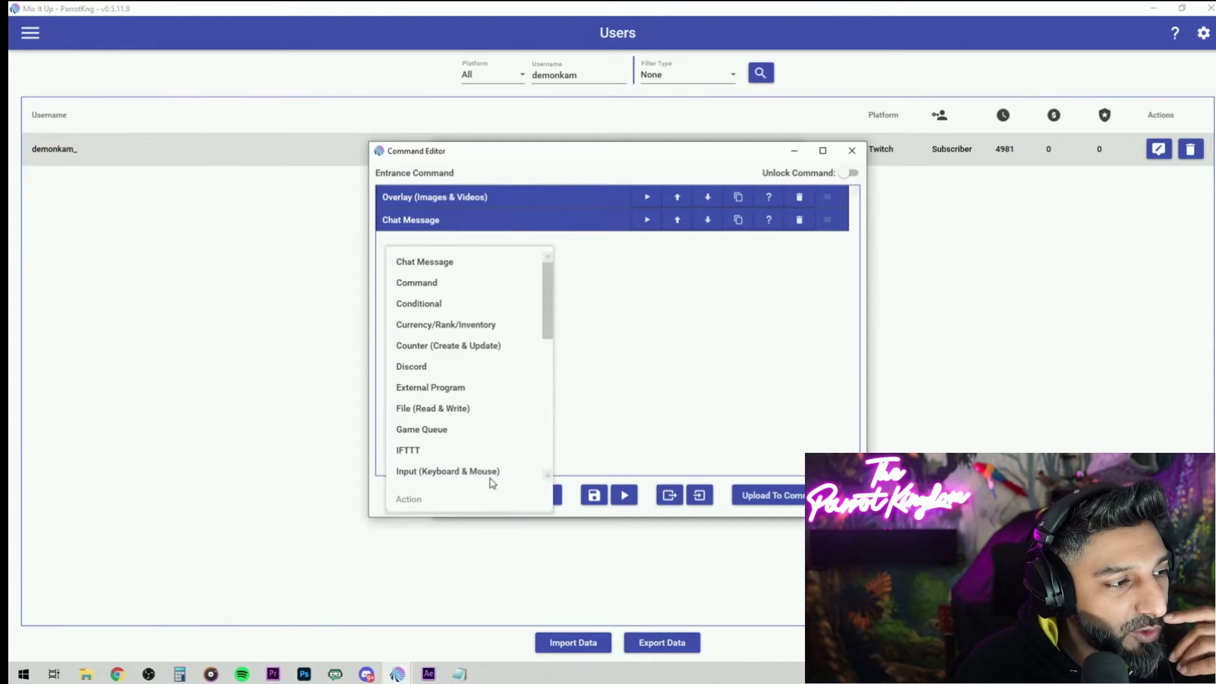
scroll(479, 406, "down", 5)
scroll(484, 368, "up", 3)
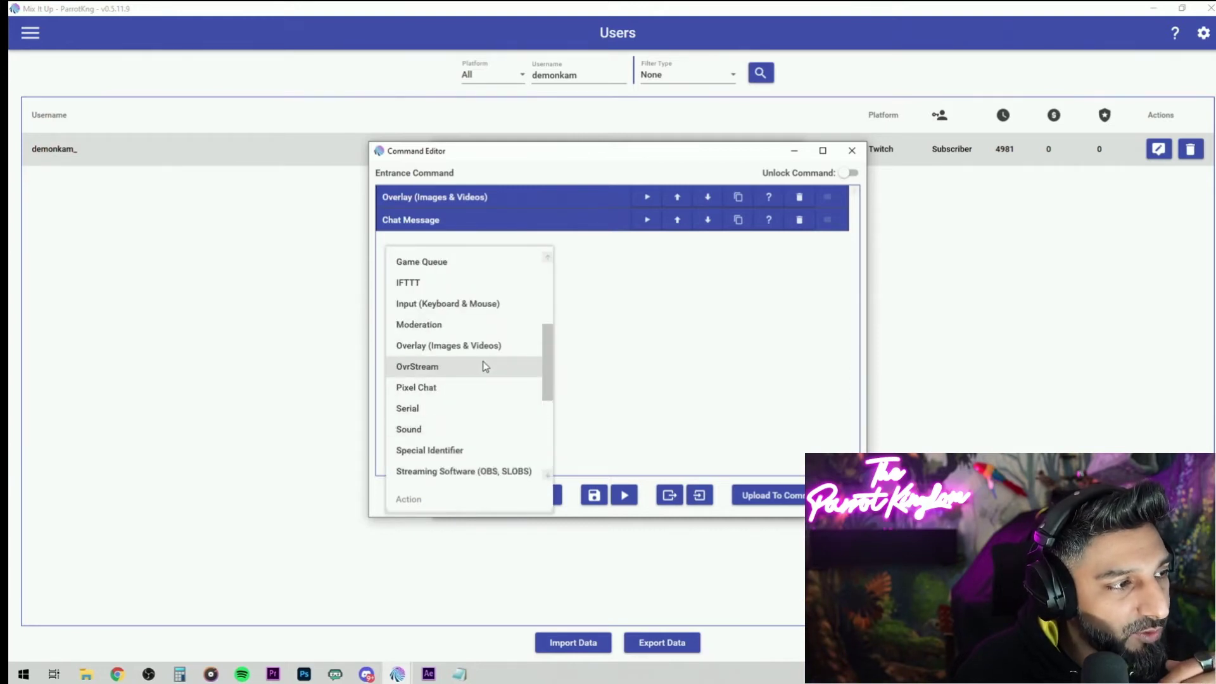
left_click(470, 347)
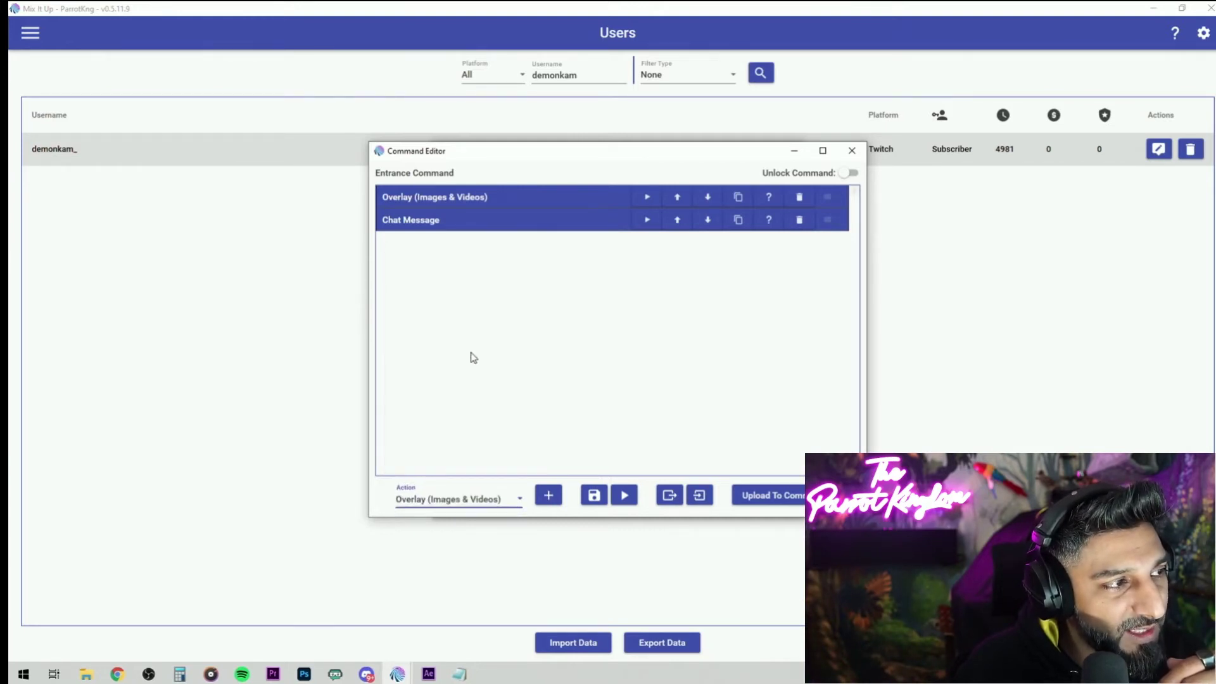
left_click(548, 495)
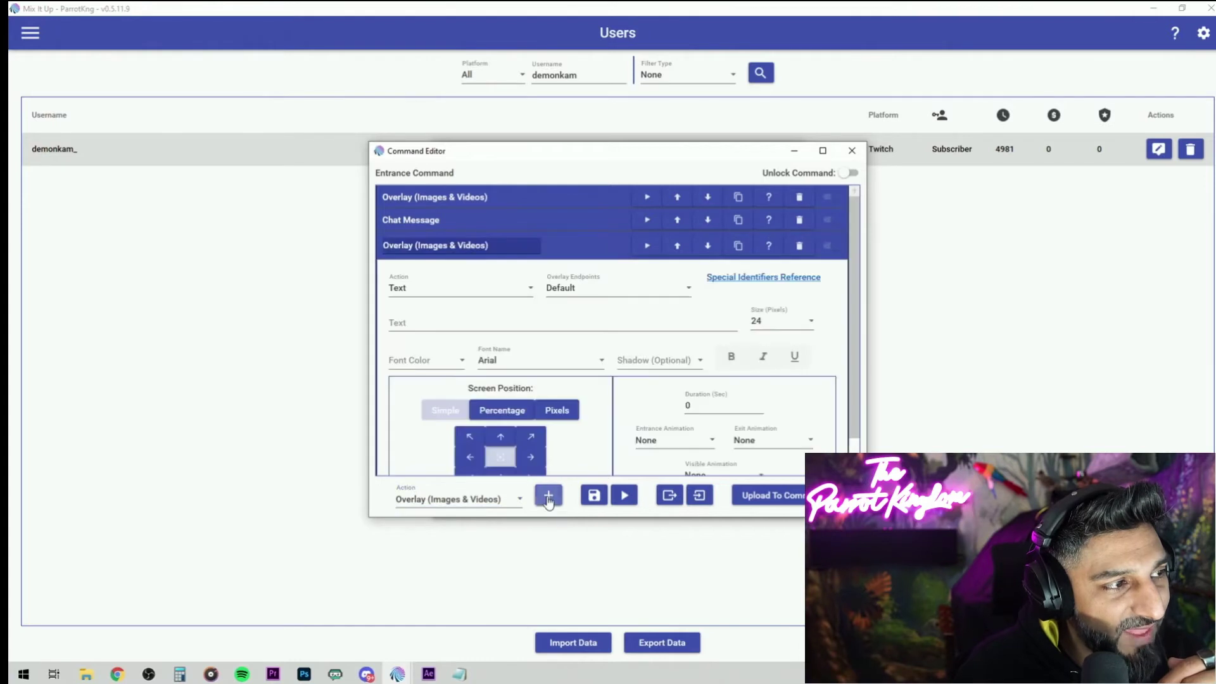
left_click(606, 244)
- Add another Chat Message action to the Entrance Command and collapse its settings
left_click(459, 500)
scroll(469, 381, "down", 3)
scroll(469, 380, "up", 10)
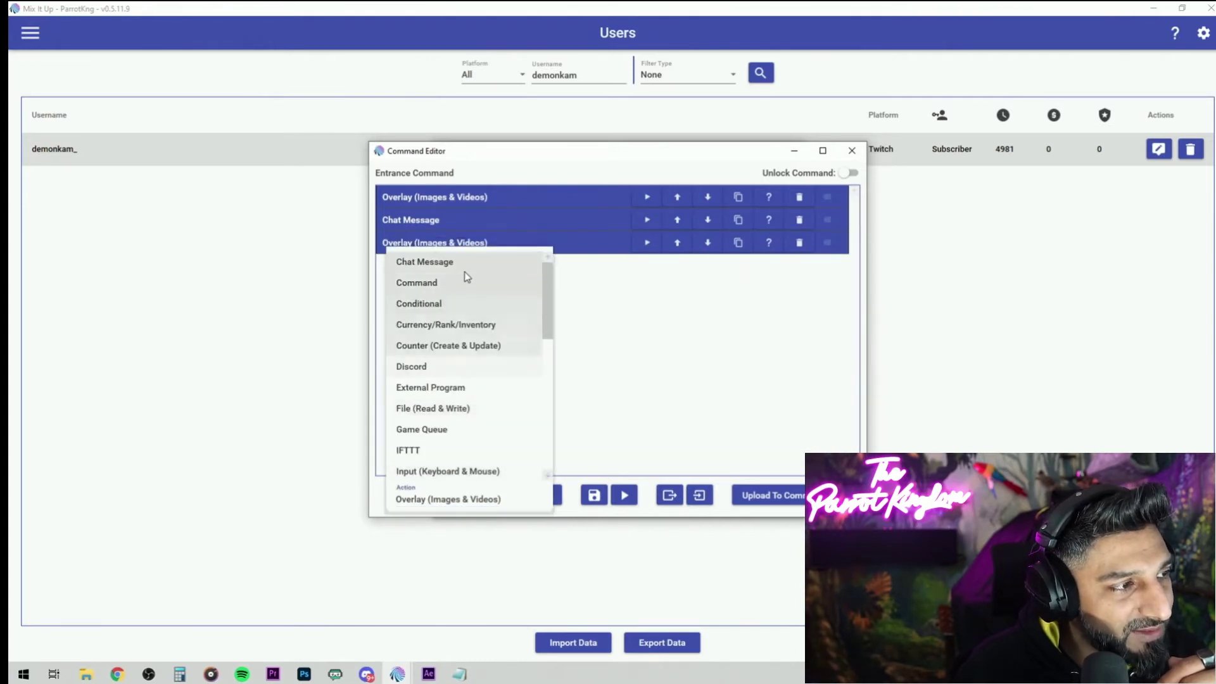
left_click(464, 261)
left_click(549, 495)
left_click(599, 272)
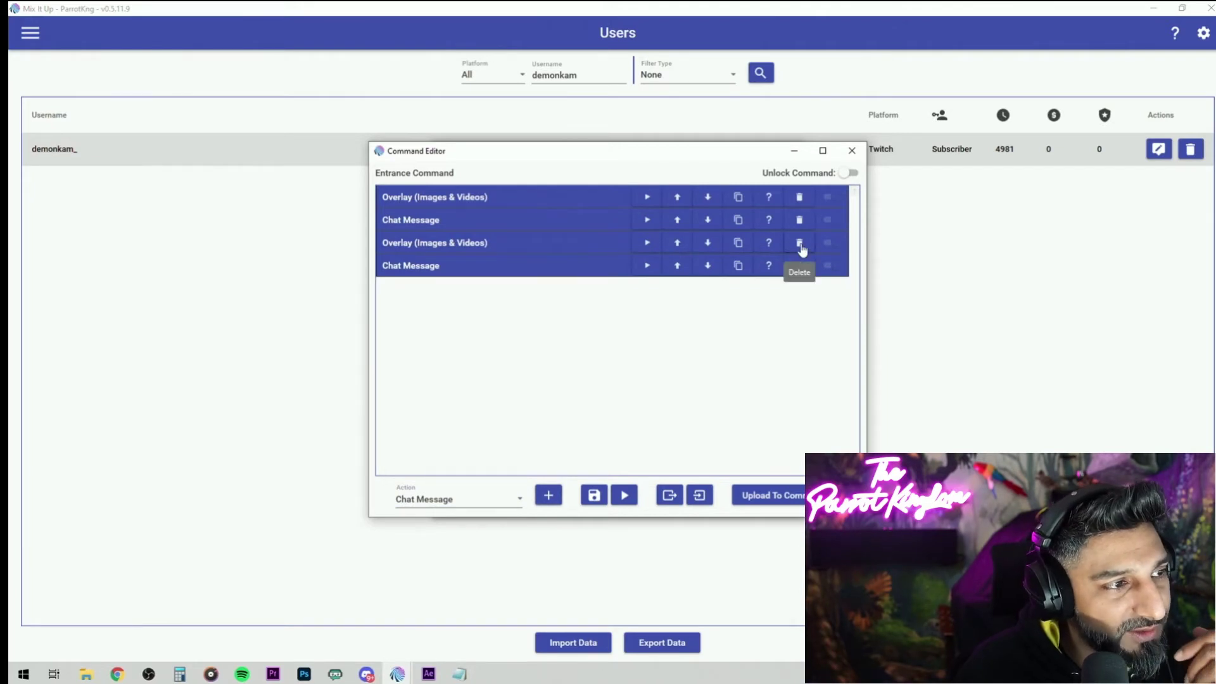
- Delete the newly added Overlay (Images & Videos) and Chat Message actions from the Entrance Command
left_click(800, 245)
left_click(800, 245)
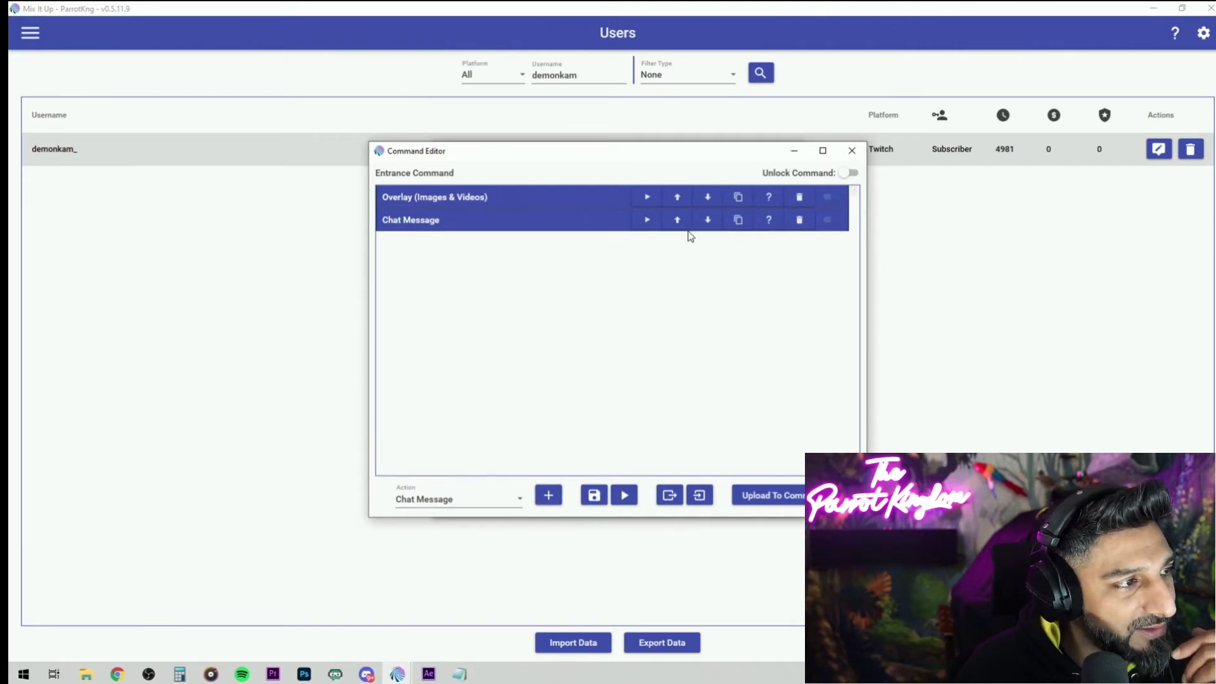
- Review the original Overlay action's video file, size, screen position and duration settings, including its file browser, and collapse it unchanged
left_click(573, 199)
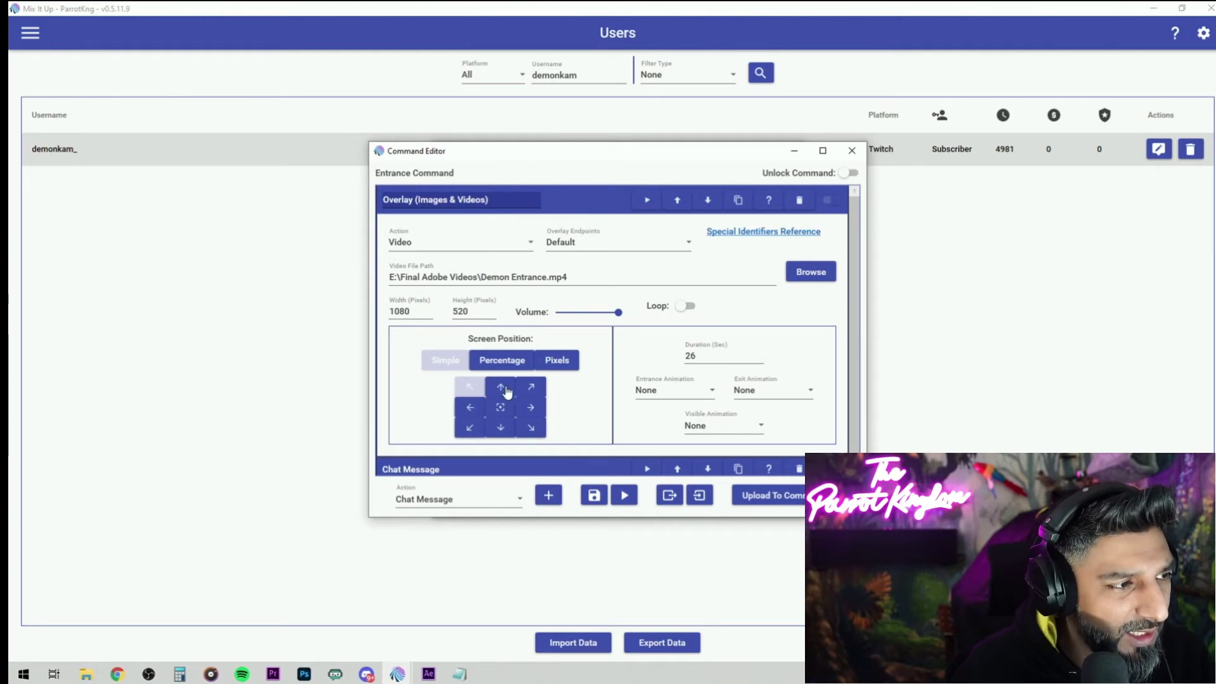
double_click(707, 358)
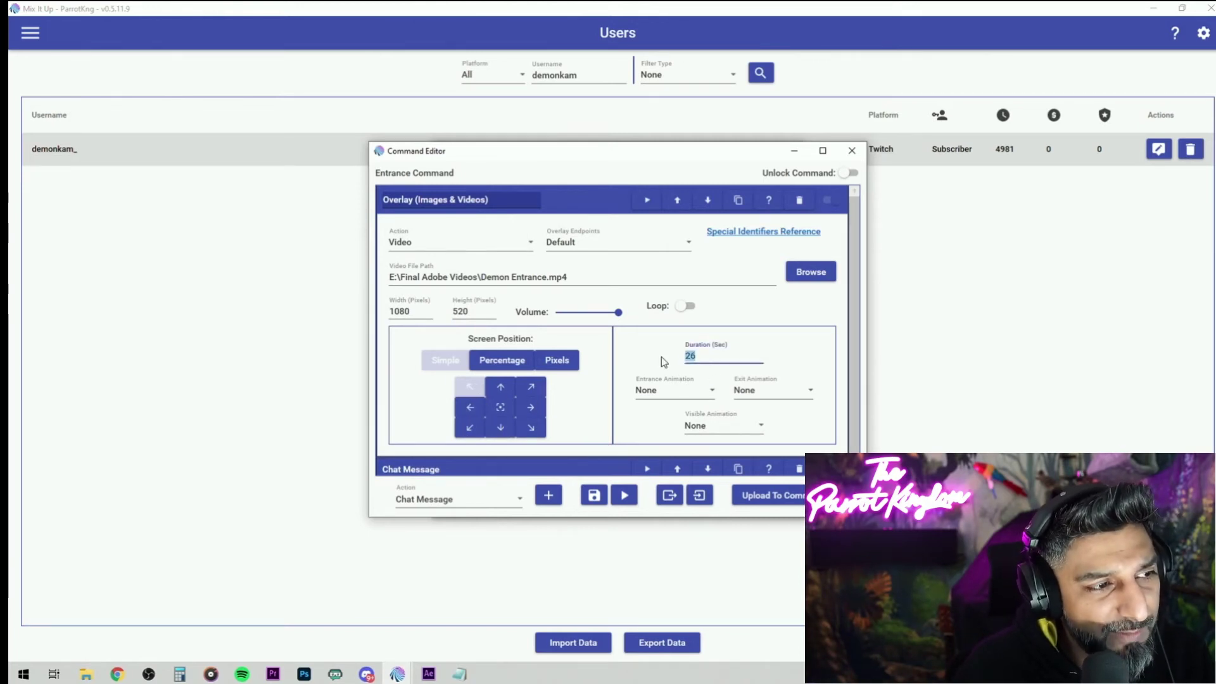
left_click(706, 356)
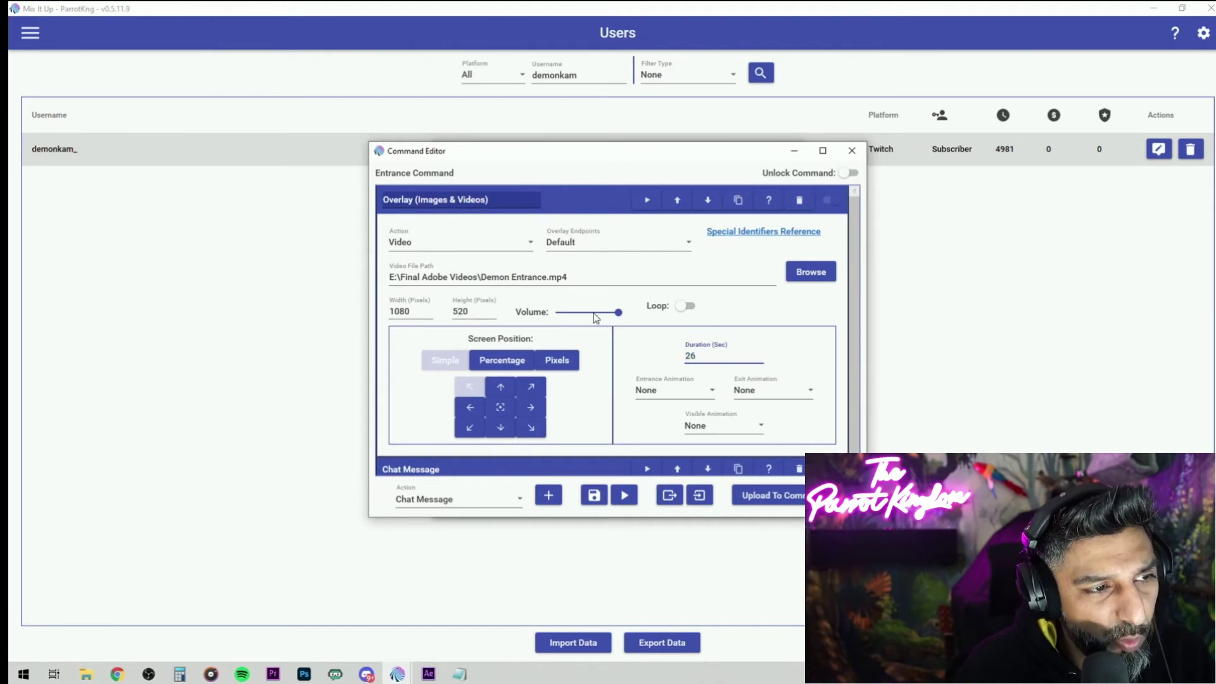
left_click(808, 273)
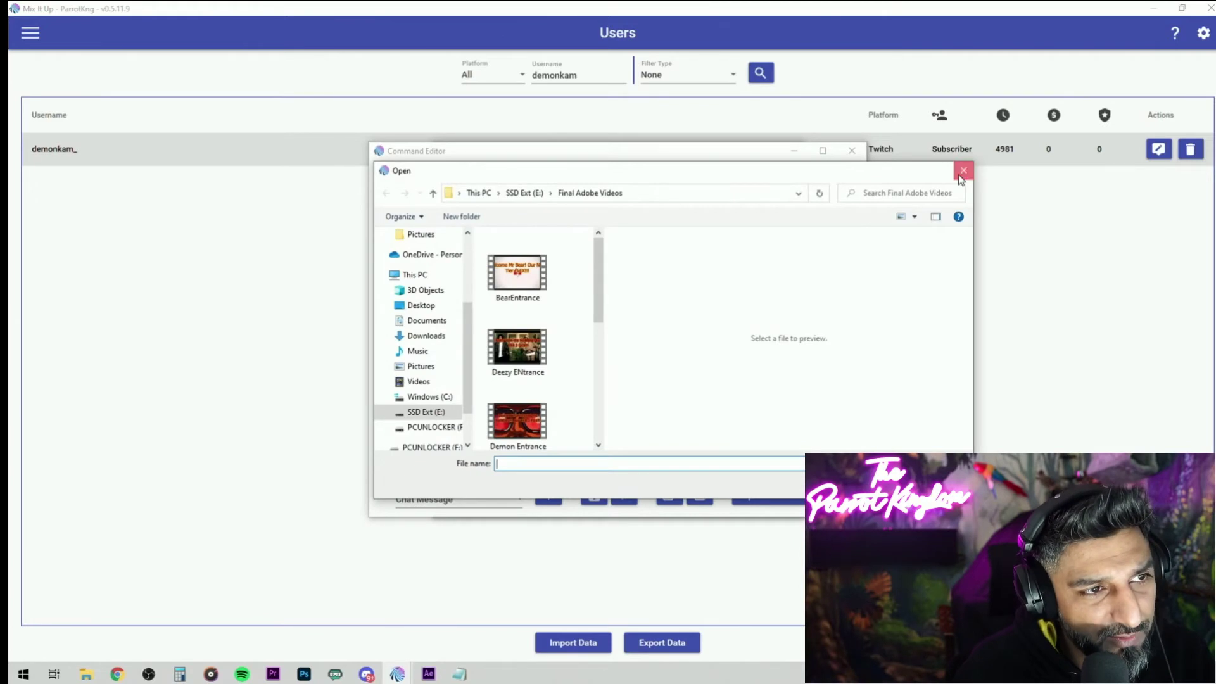
left_click(964, 170)
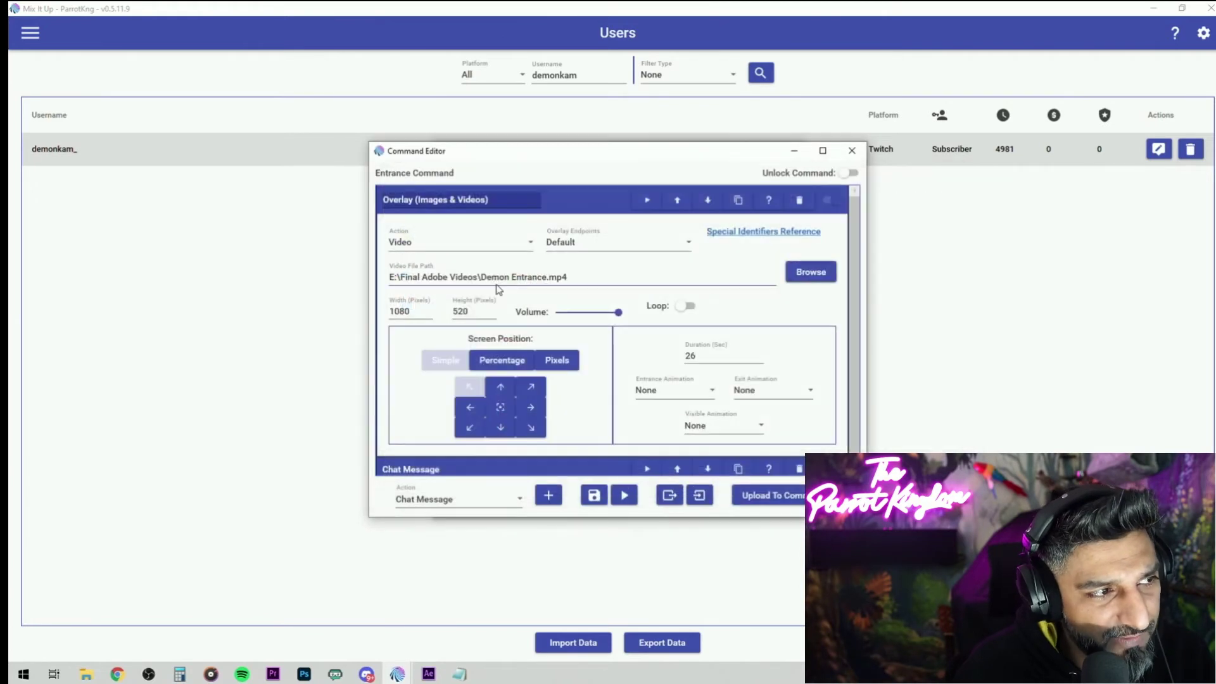
left_click(594, 207)
- Expand the Chat Message action, read the welcome message through to its channel link, and collapse the action
left_click(538, 223)
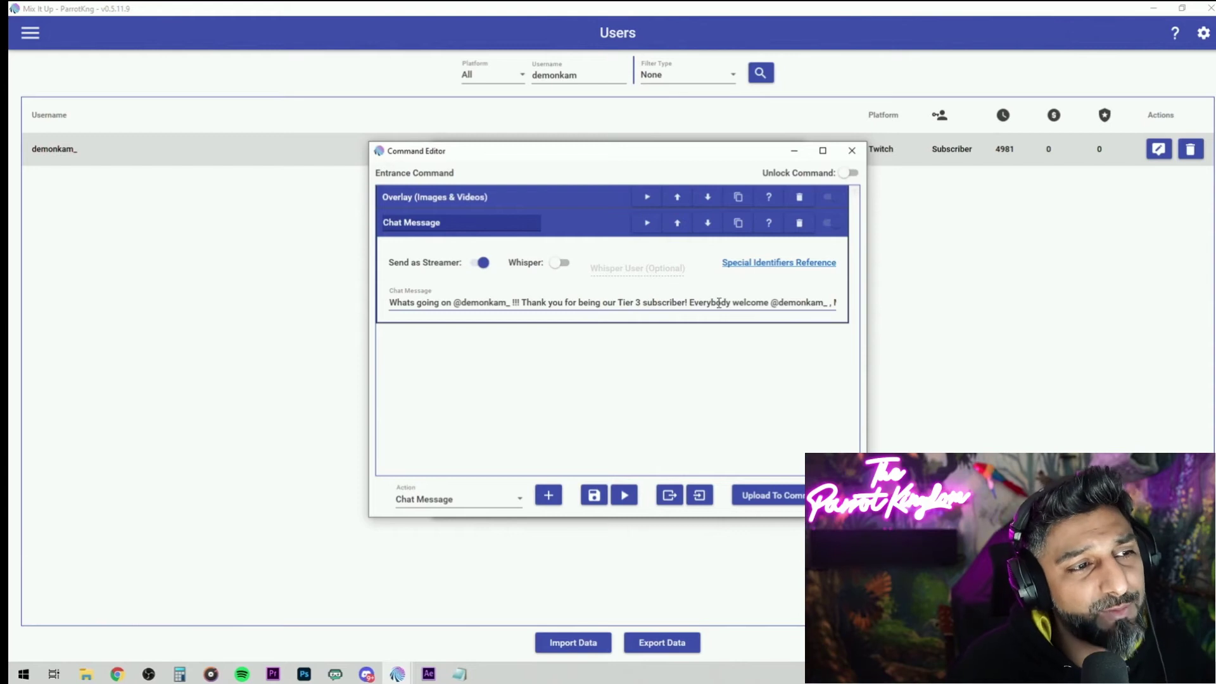
left_click_drag(821, 304, 947, 310)
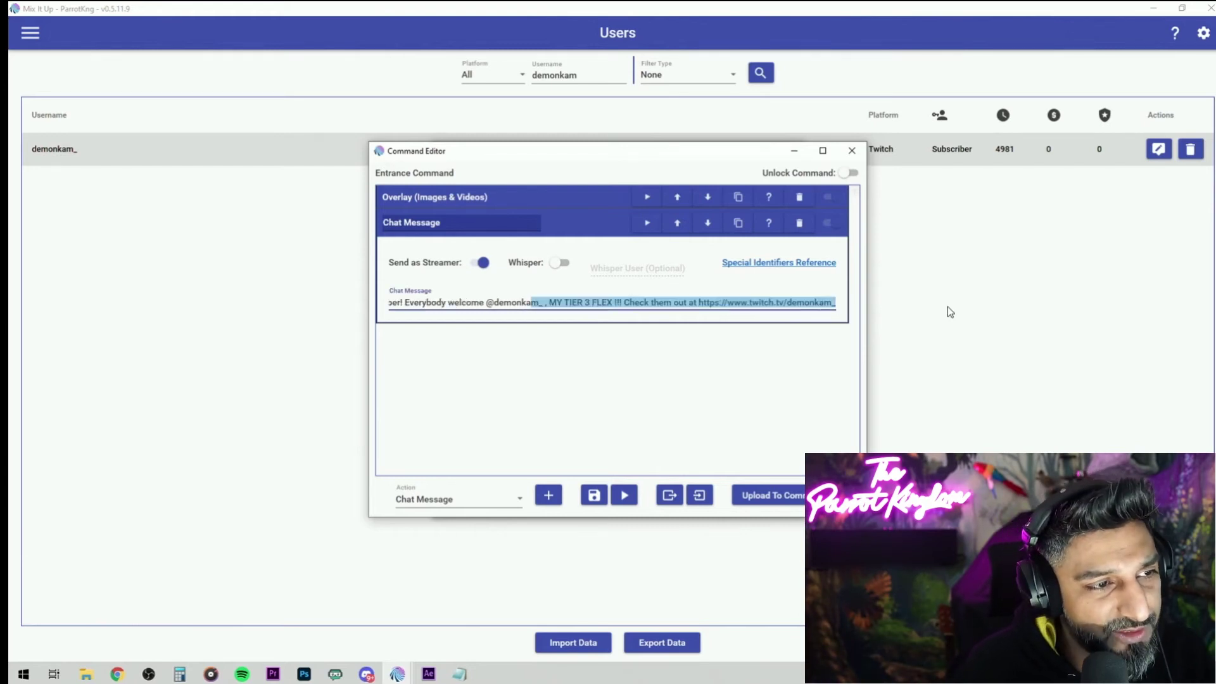
left_click(811, 303)
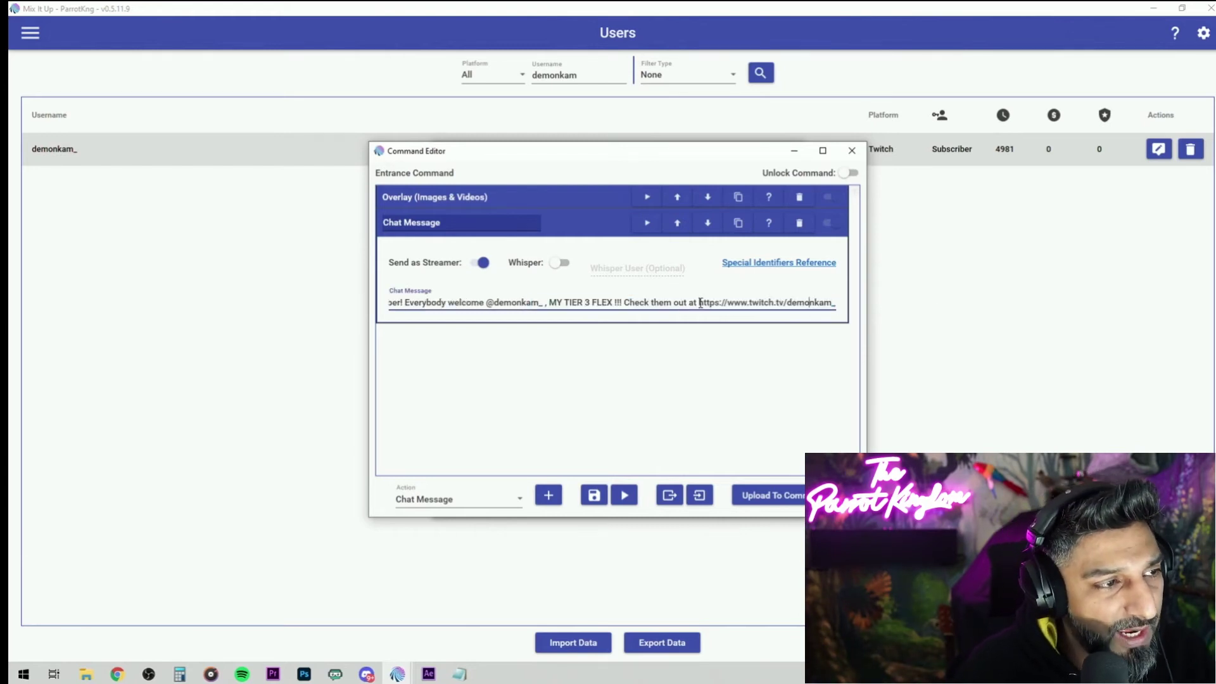
left_click(602, 230)
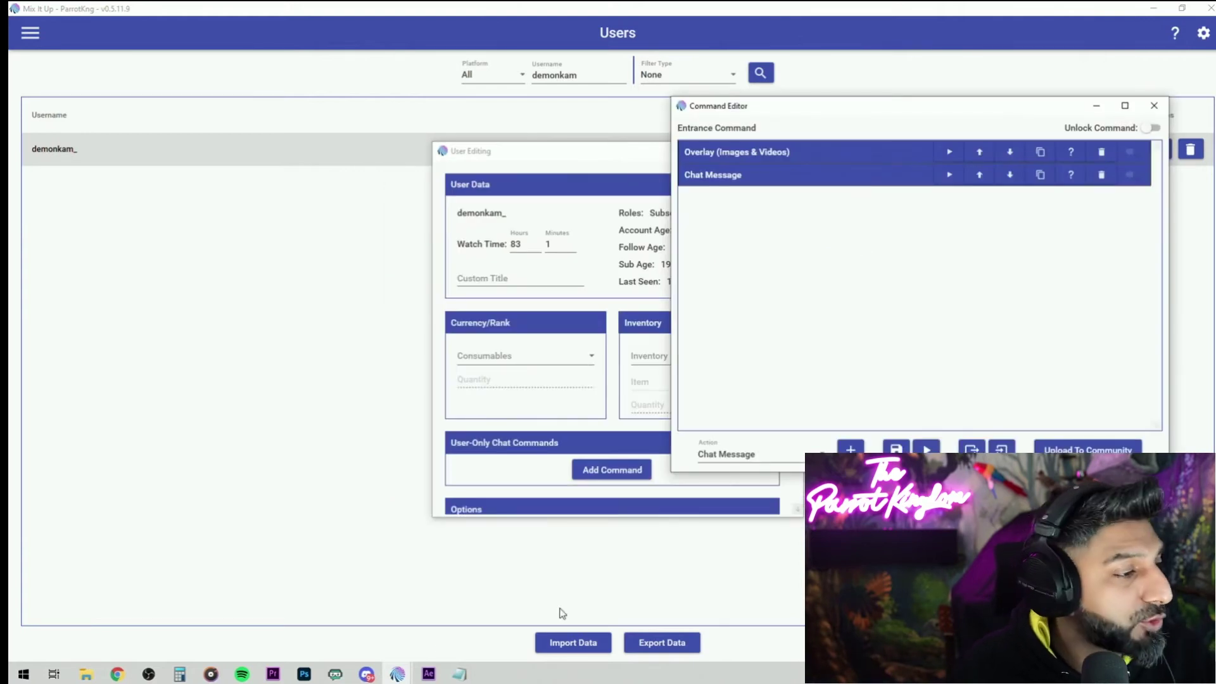
- Bring OBS up beside the Command Editor and test-run the Entrance Command
left_click(147, 677)
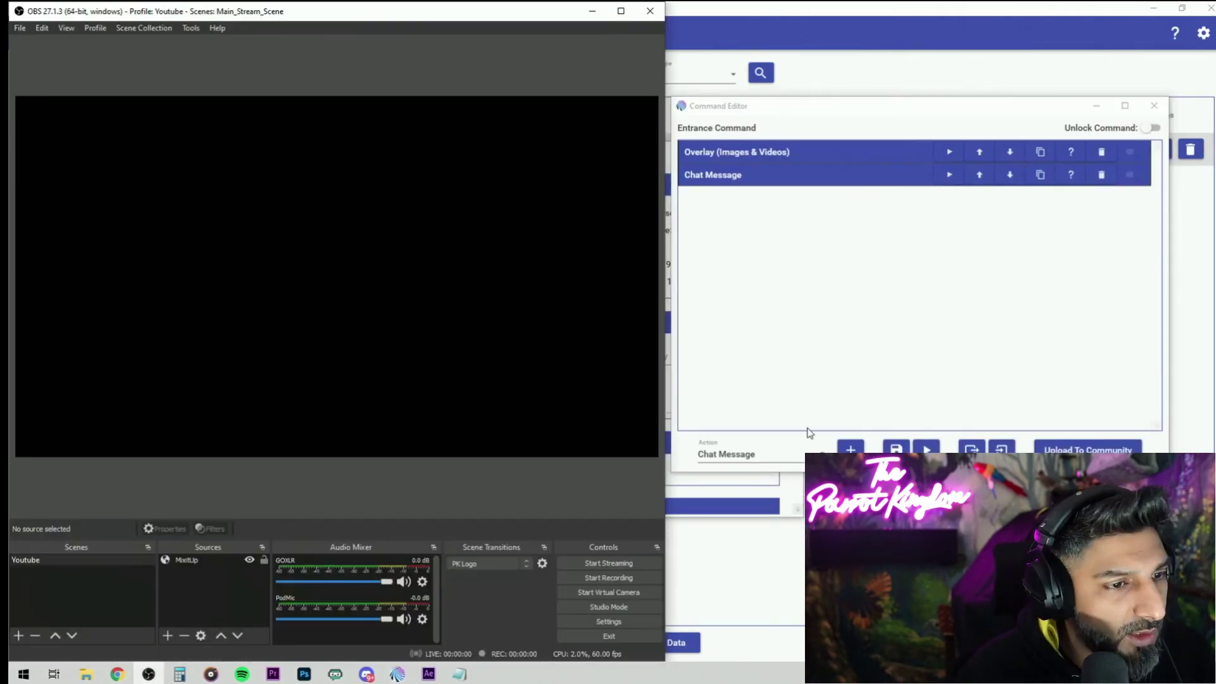
left_click(928, 448)
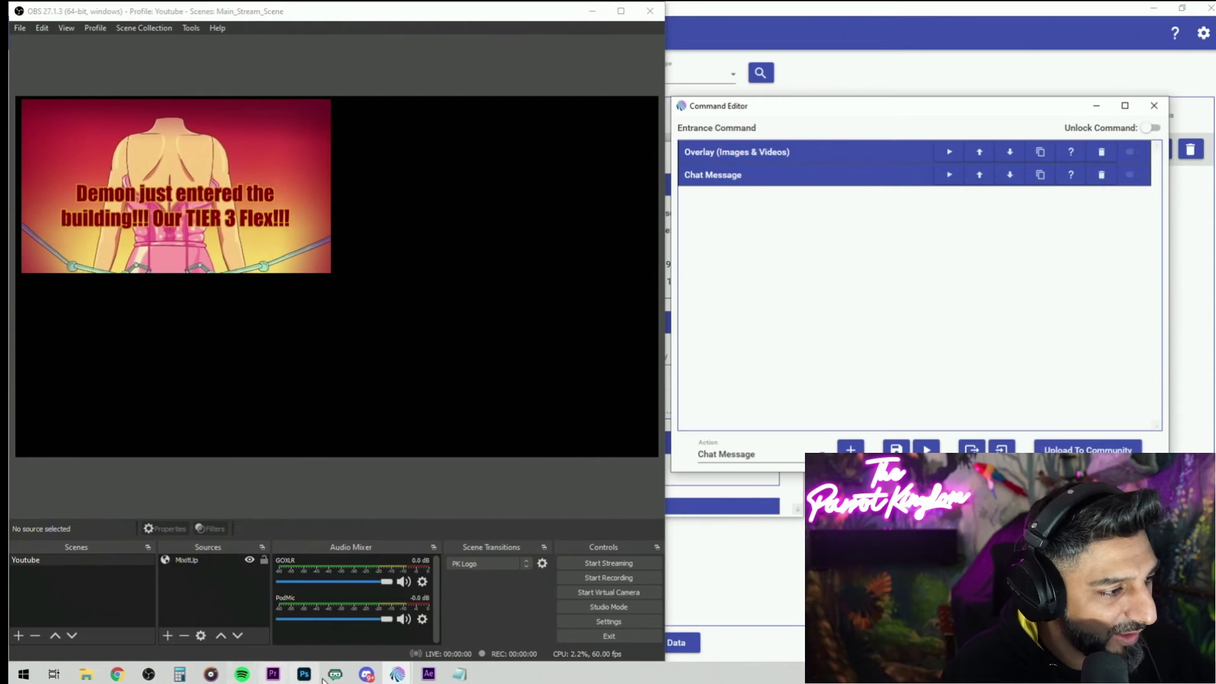
- Switch to the Twitch stream chat pop-out in Chrome and highlight the latest welcome message posted for the viewer
right_click(125, 675)
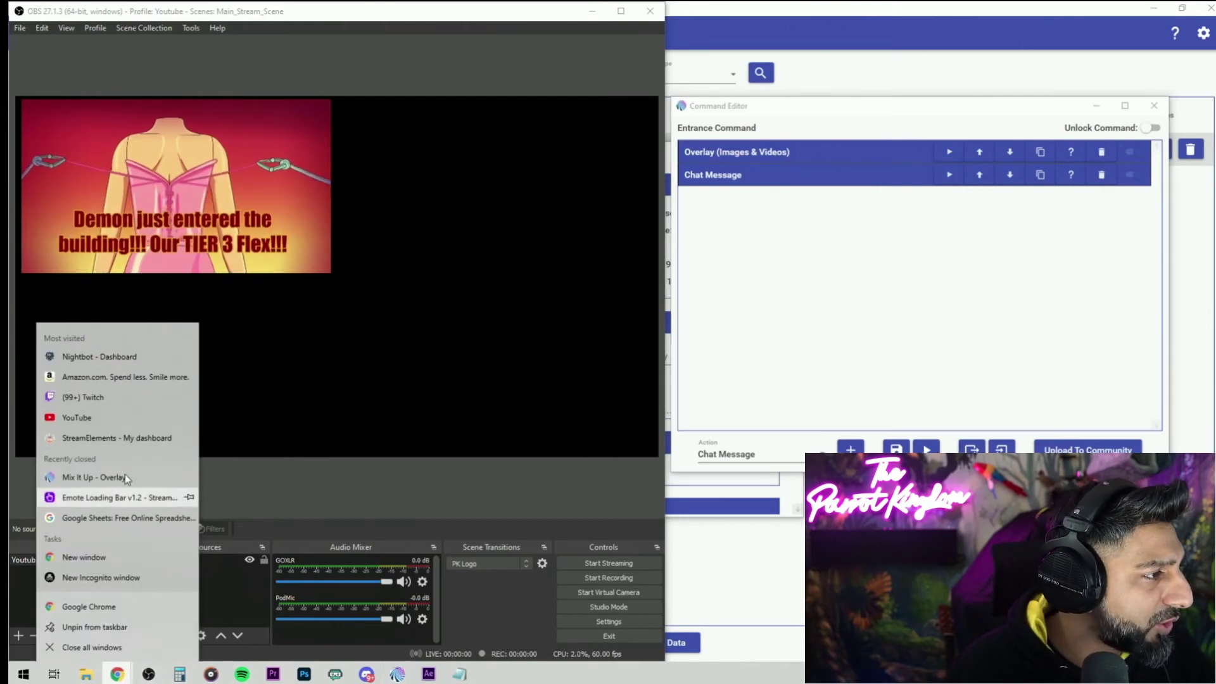
left_click(119, 394)
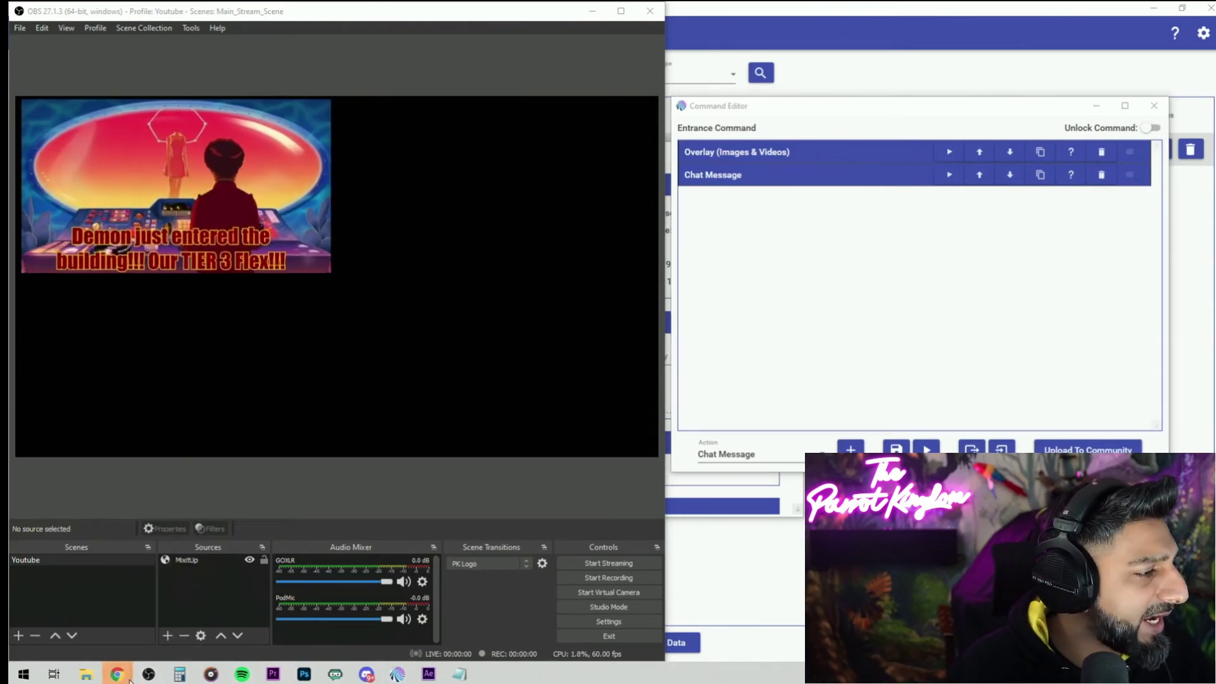
mouse_move(125, 674)
left_click(187, 620)
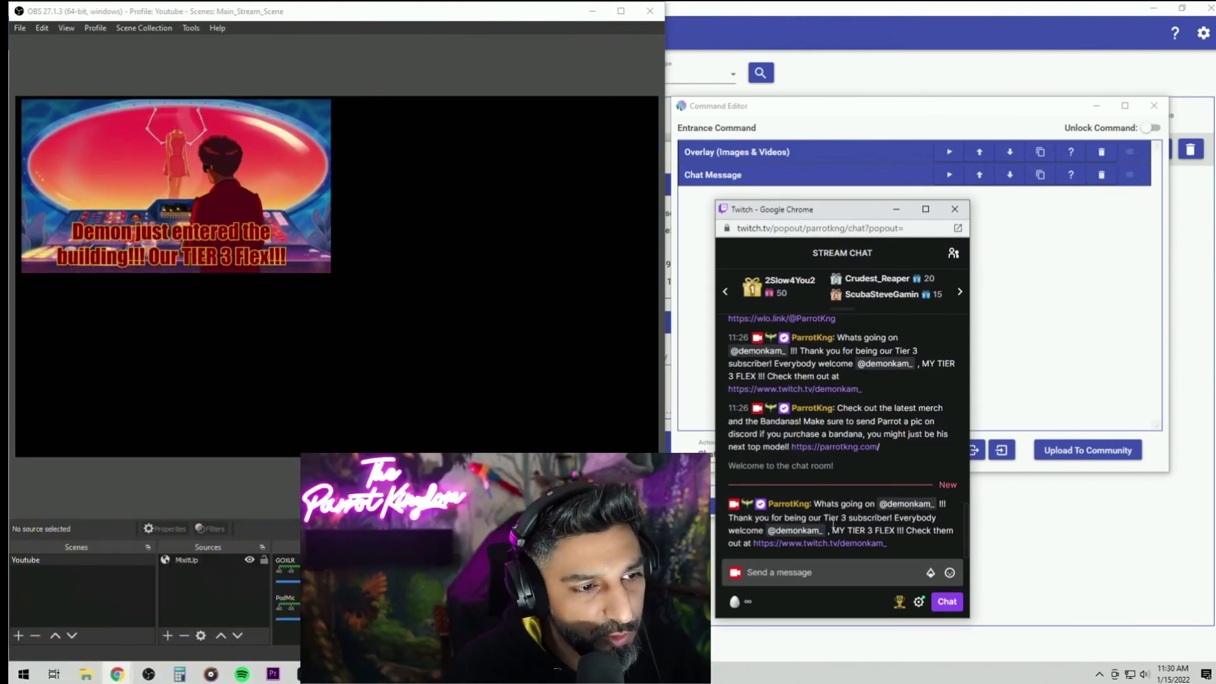
left_click_drag(815, 505, 892, 547)
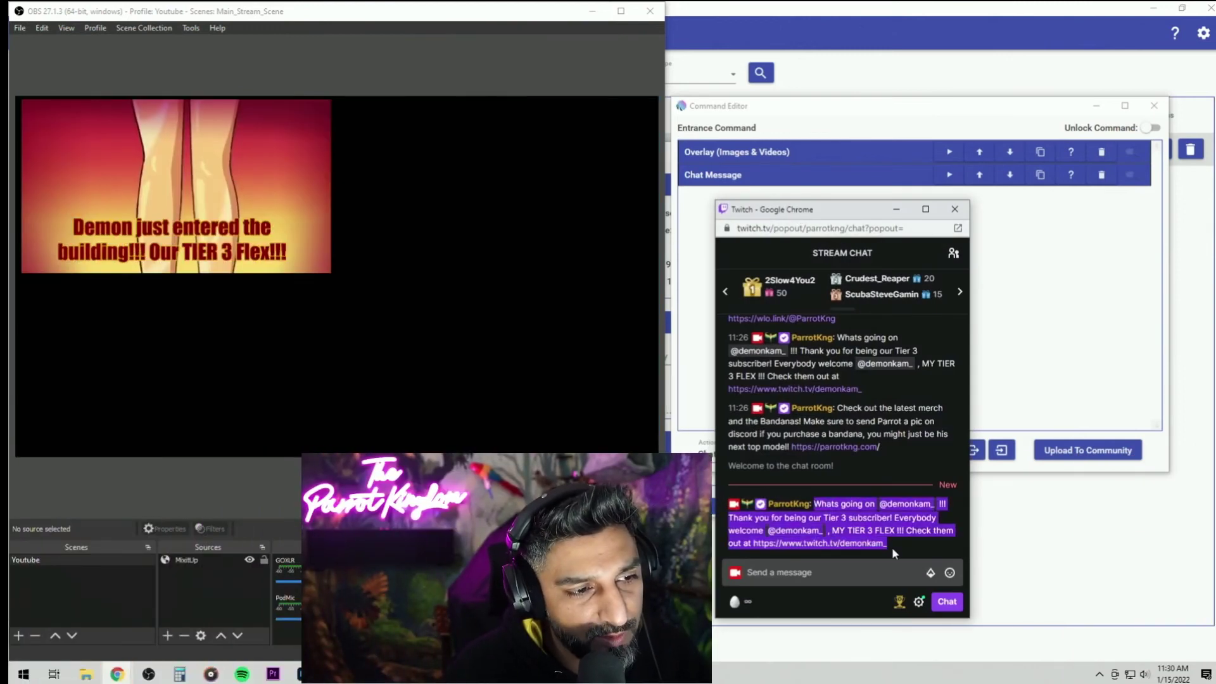